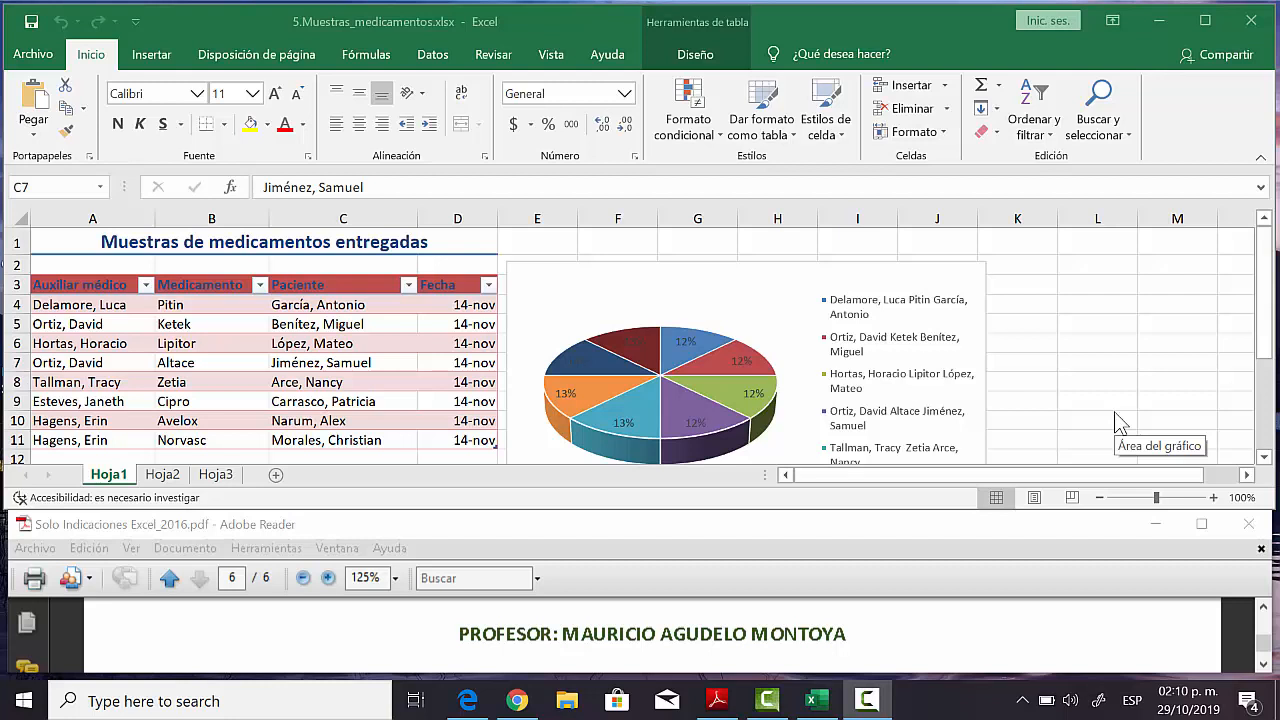
Read the instructions PDF down to task 1 of the MUESTRAS_MEDICAMENTOS exercise
{"action": "left_click", "coordinate": [1263, 664]}
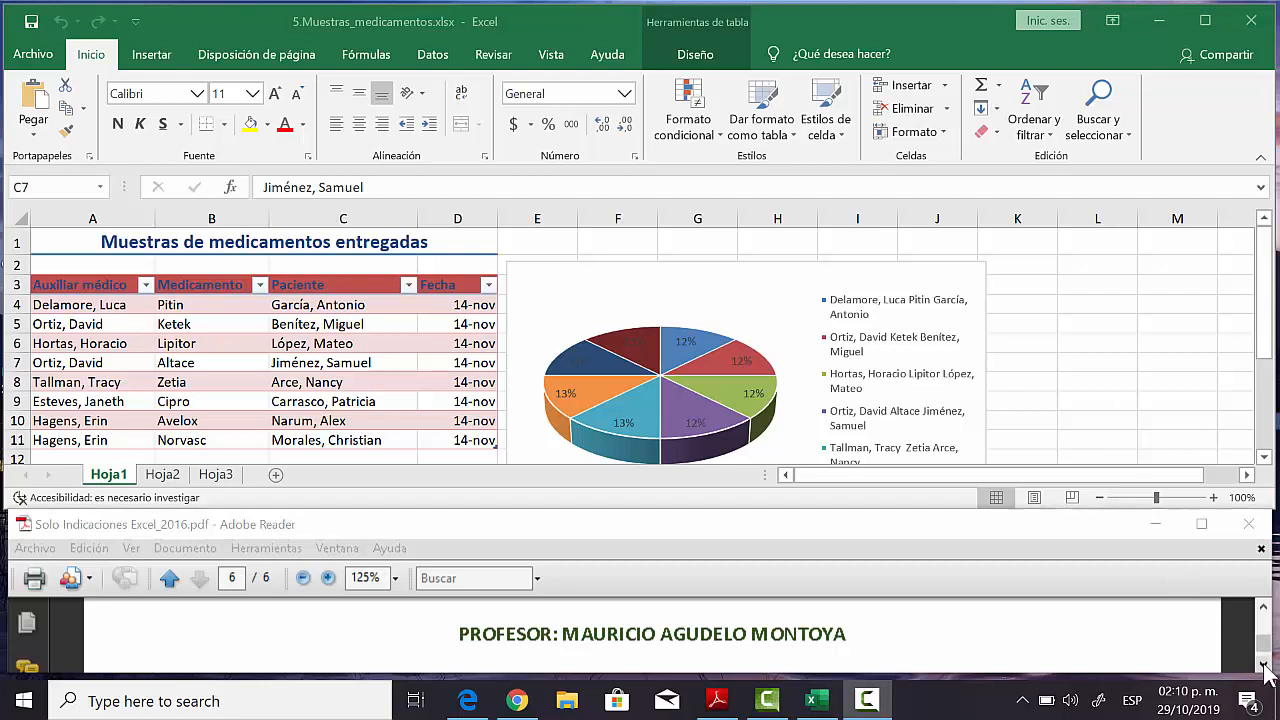
{"action": "left_click", "coordinate": [1263, 666]}
{"action": "left_click", "coordinate": [1263, 666]}
{"action": "left_click", "coordinate": [1263, 666]}
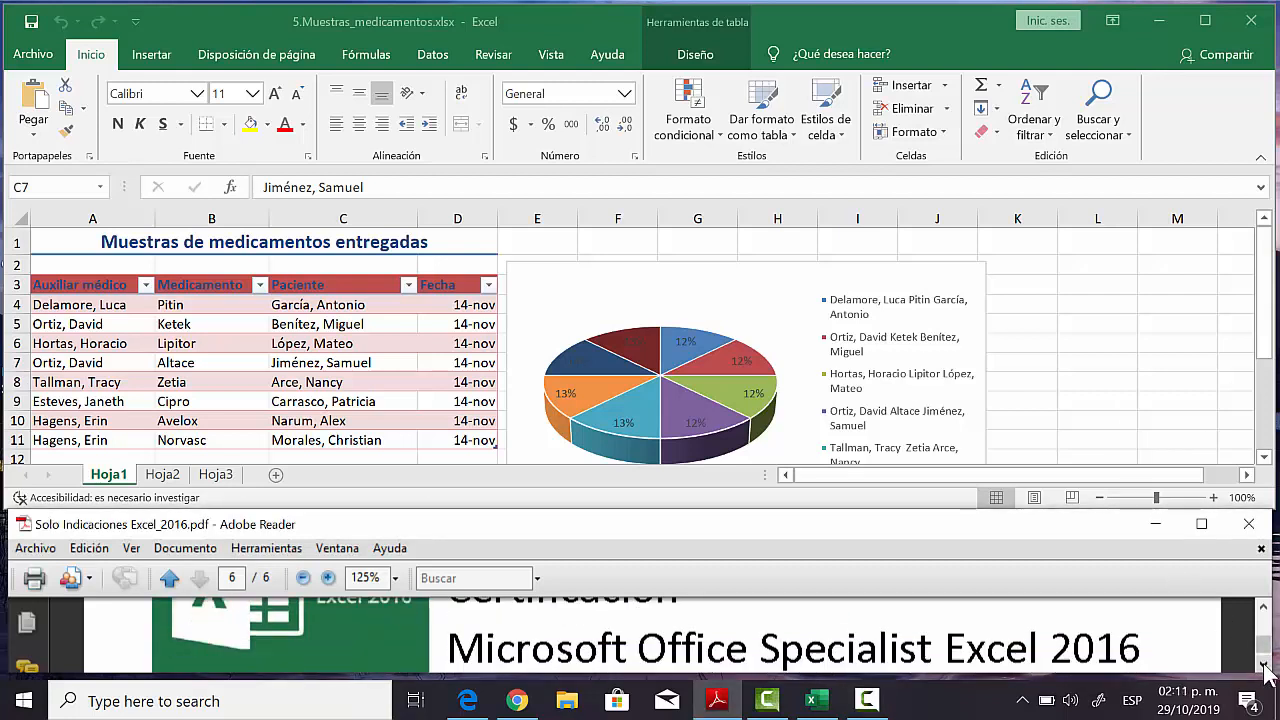
{"action": "left_click", "coordinate": [1263, 666]}
{"action": "left_click", "coordinate": [1263, 666]}
{"action": "left_click", "coordinate": [1263, 666]}
{"action": "left_click", "coordinate": [1263, 666]}
{"action": "left_click", "coordinate": [1263, 666]}
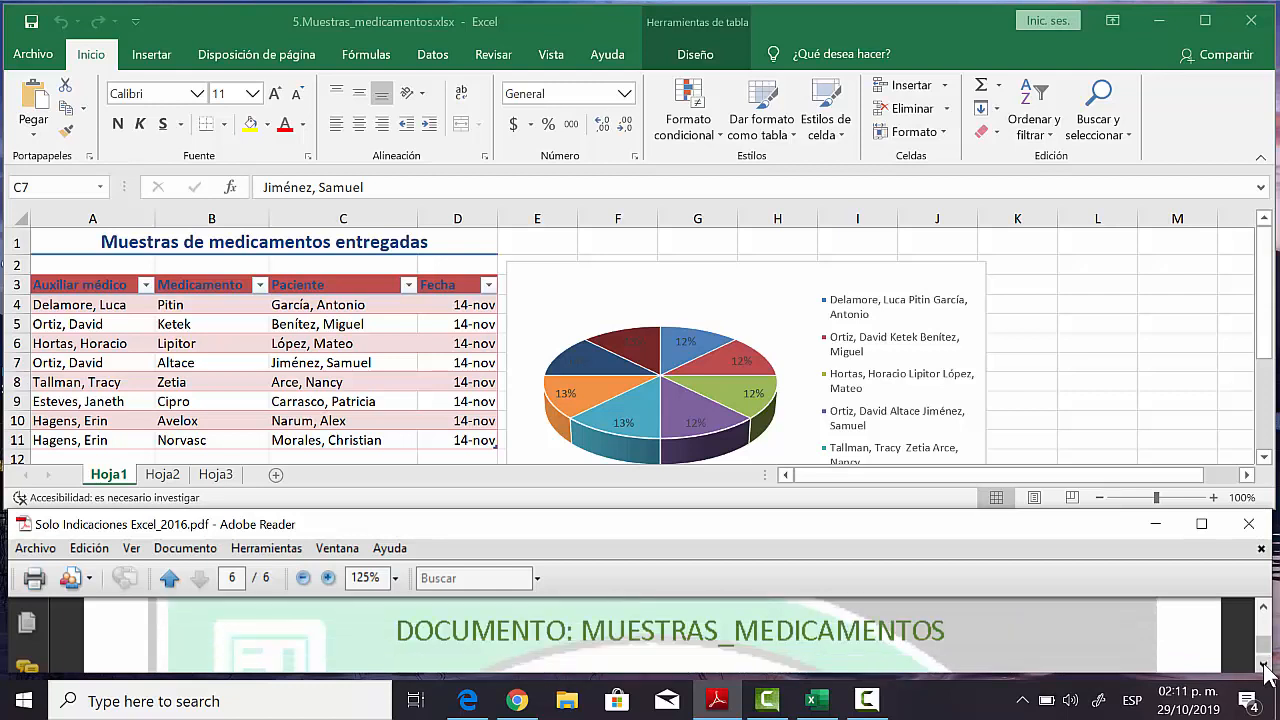
{"action": "left_click", "coordinate": [1263, 666]}
{"action": "left_click", "coordinate": [1263, 666]}
{"action": "left_click", "coordinate": [1263, 666]}
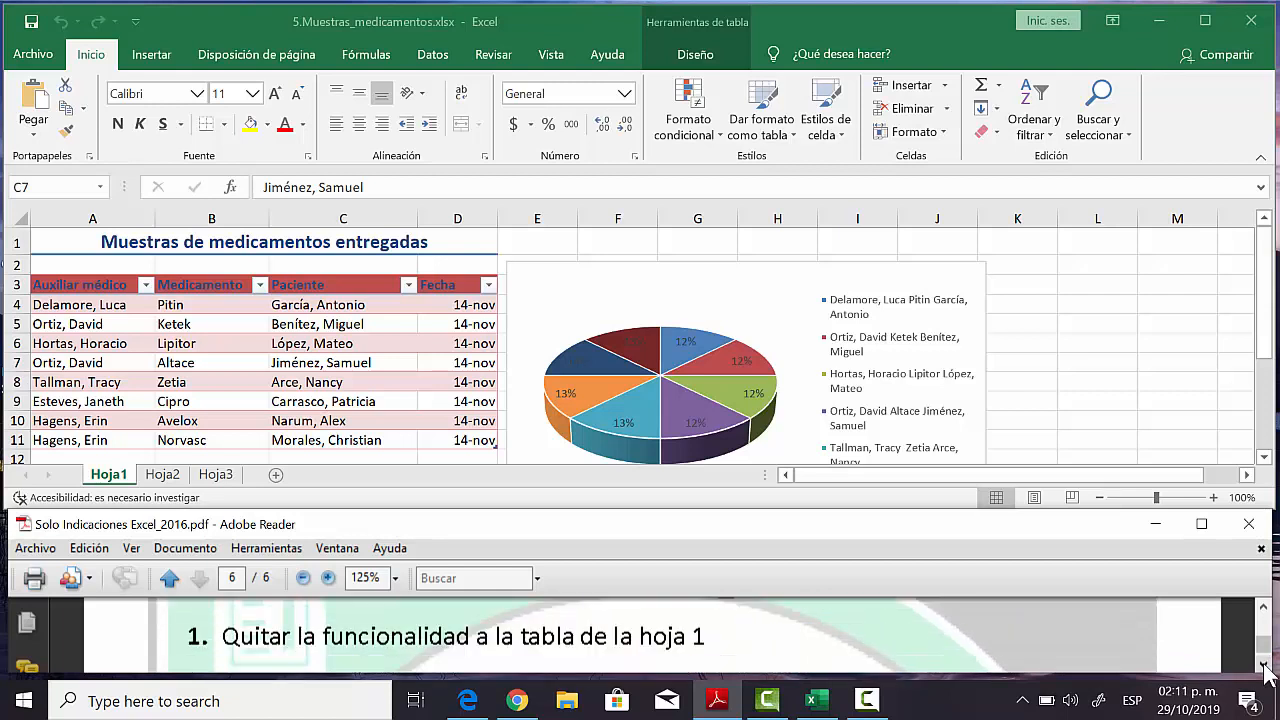
{"action": "left_click", "coordinate": [1263, 666]}
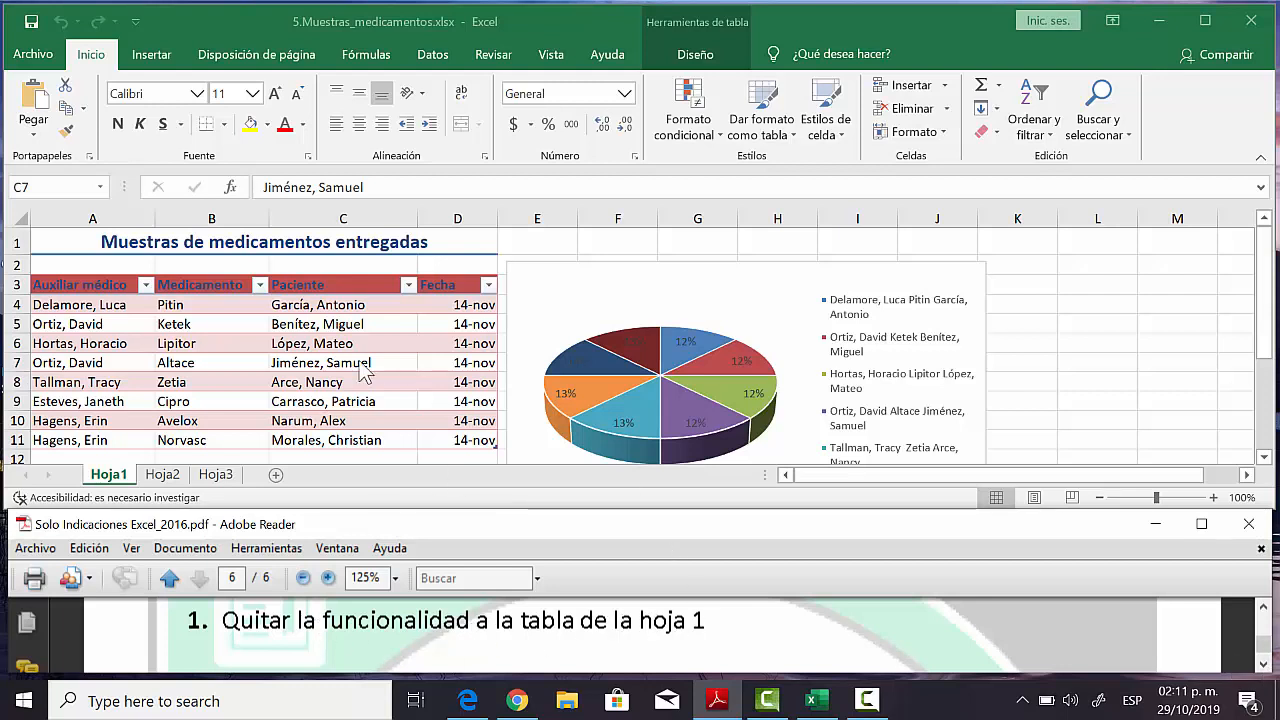
Convert the table A3:D11 on Hoja1 to a normal range, keeping its formatting
{"action": "left_click", "coordinate": [93, 284]}
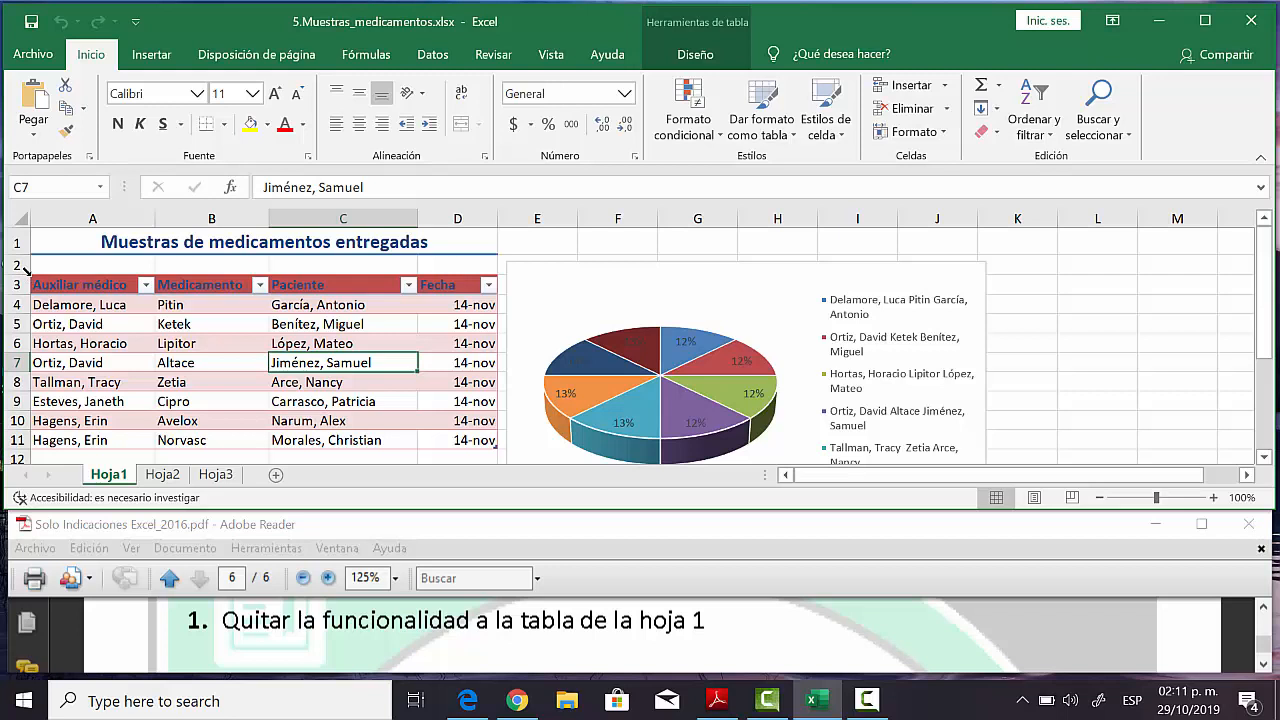
{"action": "left_click", "coordinate": [27, 268]}
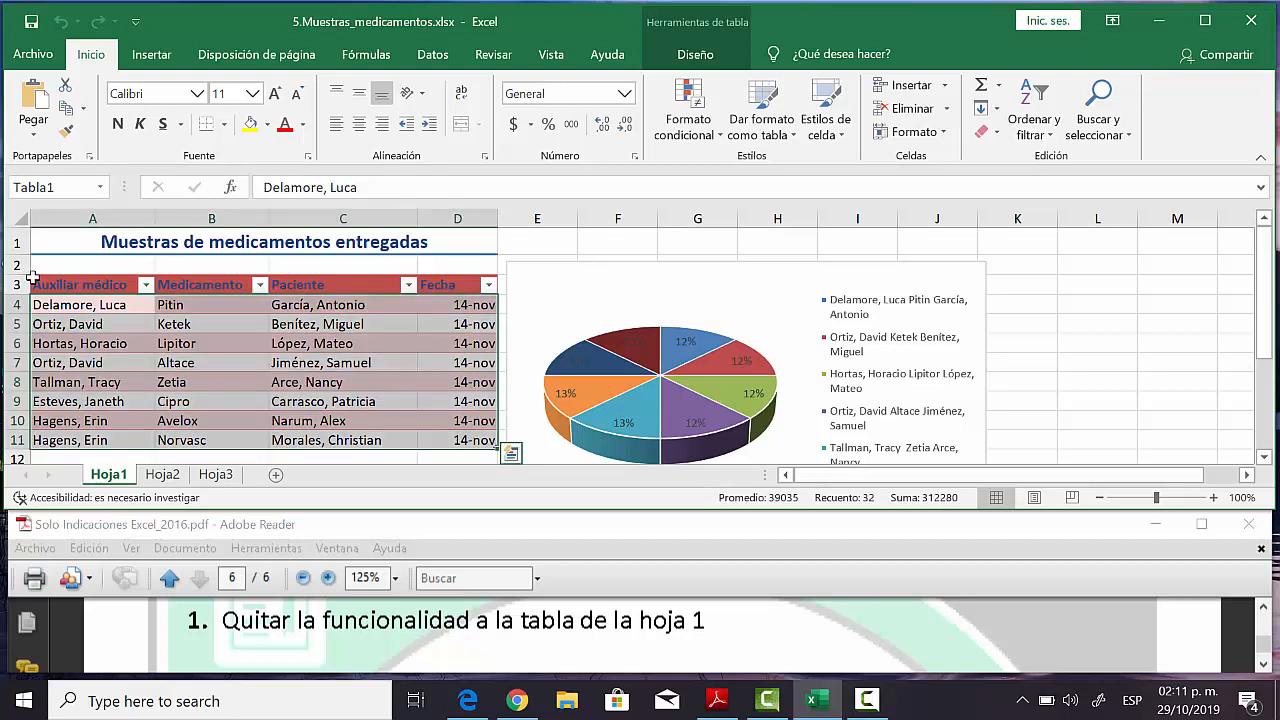
{"action": "left_click", "coordinate": [105, 323]}
{"action": "left_click_drag", "start_coordinate": [78, 284], "coordinate": [465, 440]}
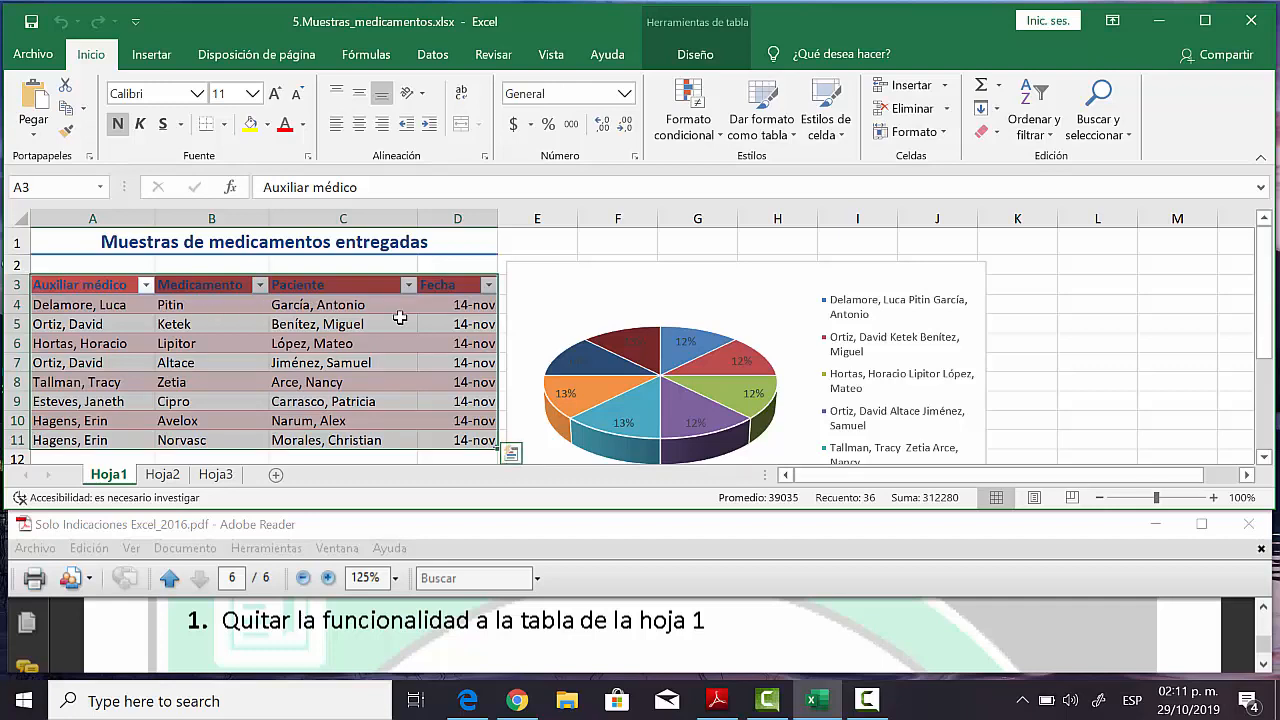
{"action": "left_click", "coordinate": [697, 56]}
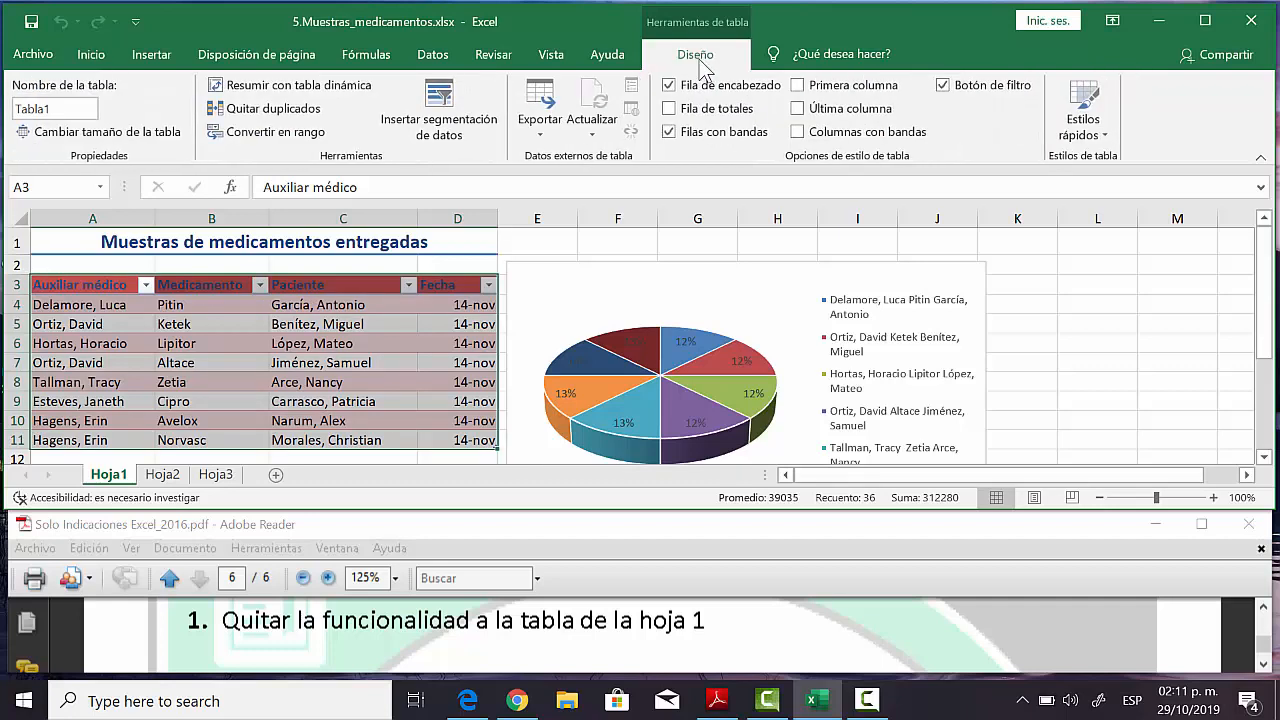
{"action": "left_click", "coordinate": [301, 142]}
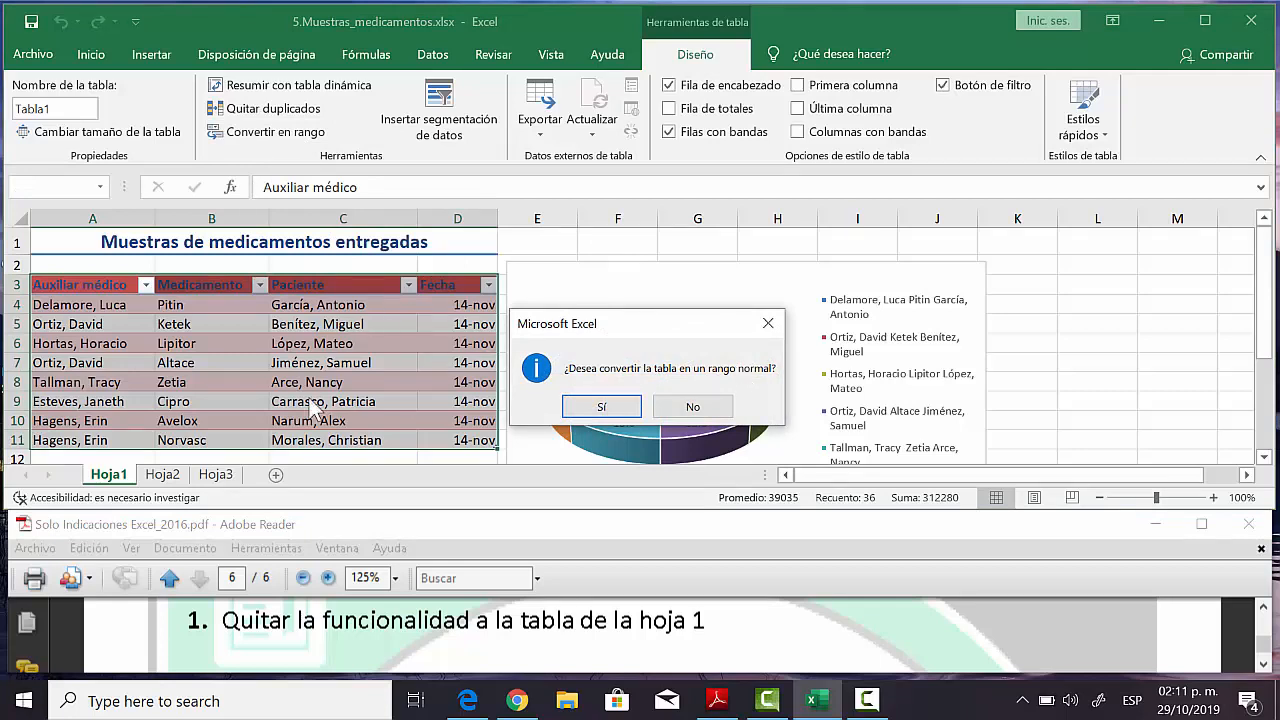
{"action": "left_click", "coordinate": [598, 408]}
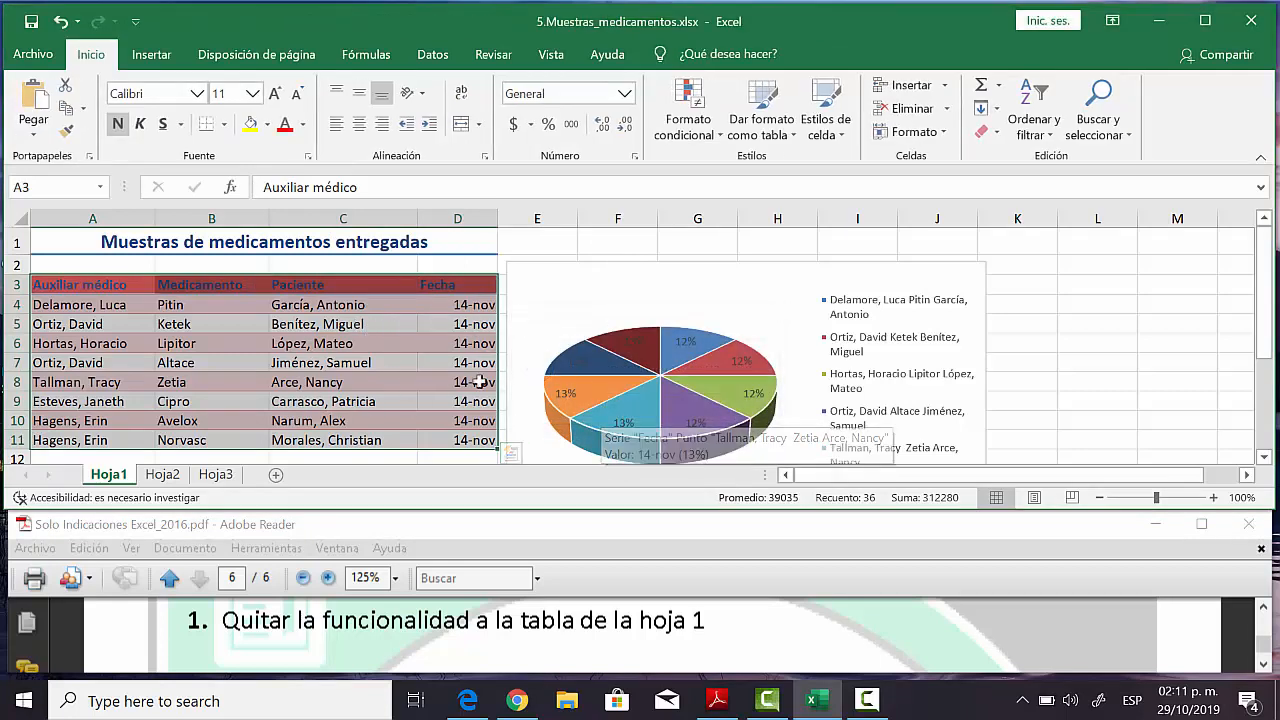
{"action": "left_click", "coordinate": [350, 340]}
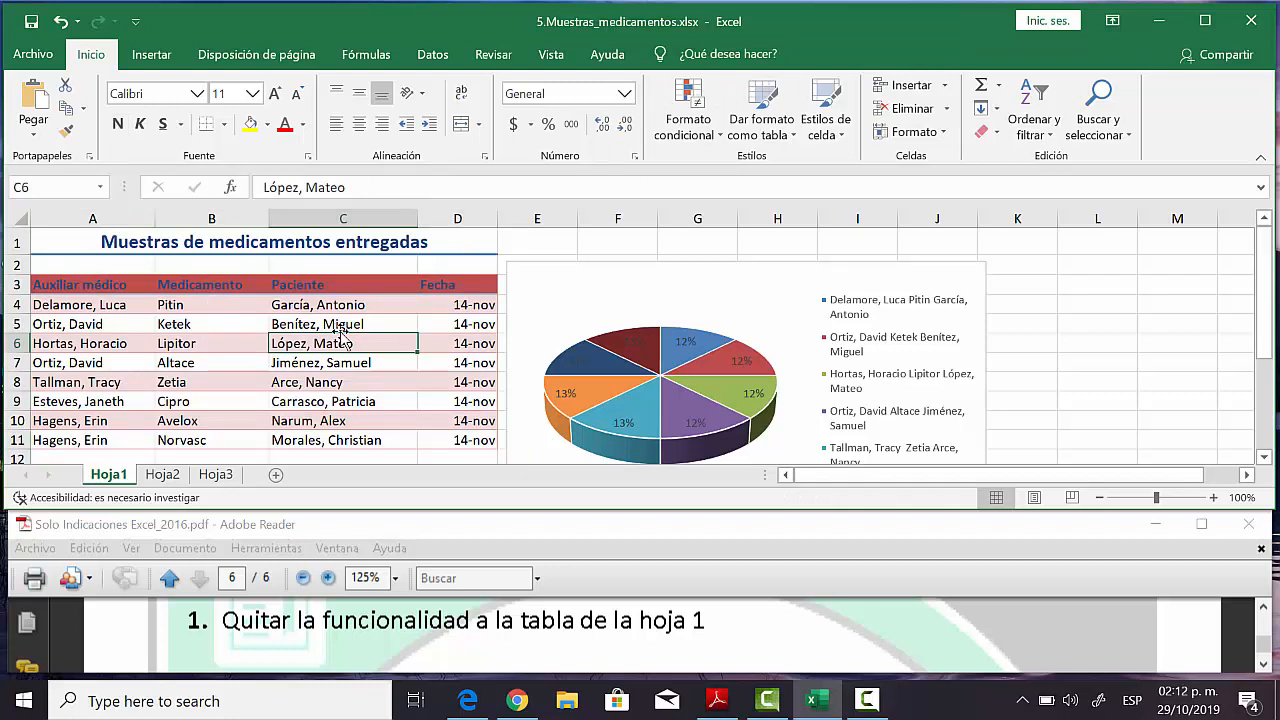
Consult task 2 in the PDF and move the pie chart from Hoja1 to a new sheet named Pastel
{"action": "left_click", "coordinate": [1262, 663]}
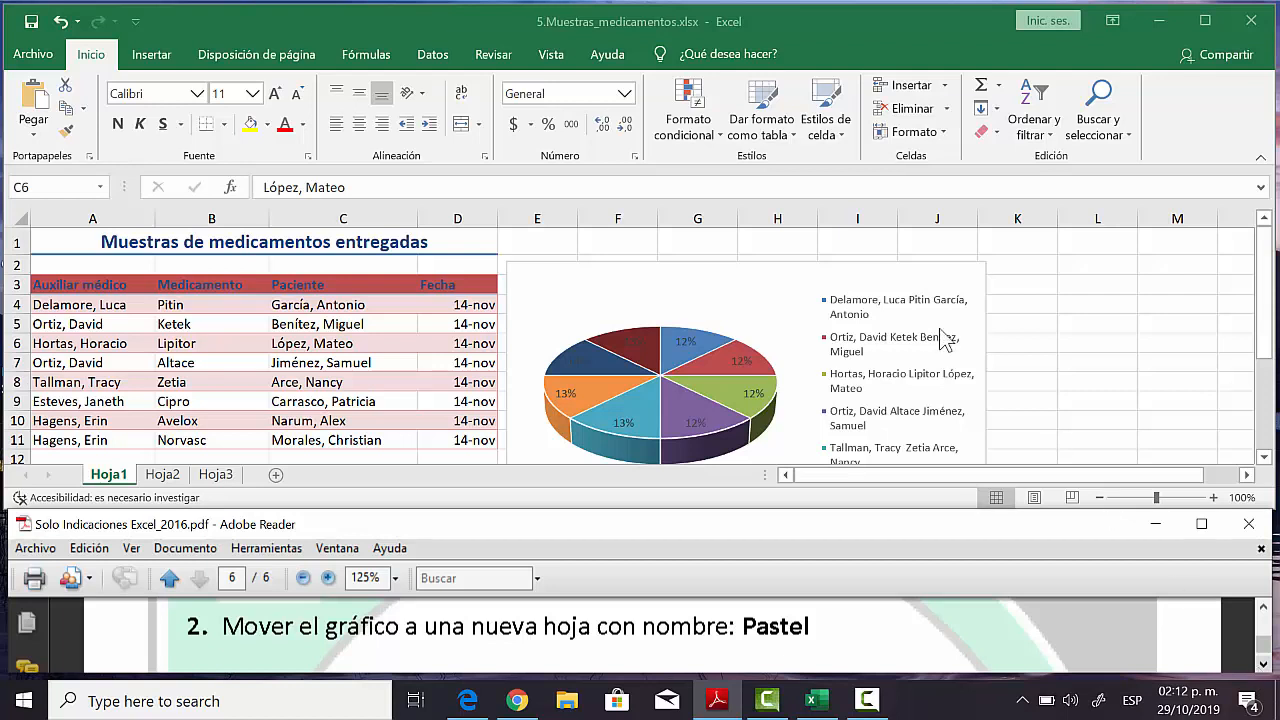
{"action": "left_click", "coordinate": [820, 263]}
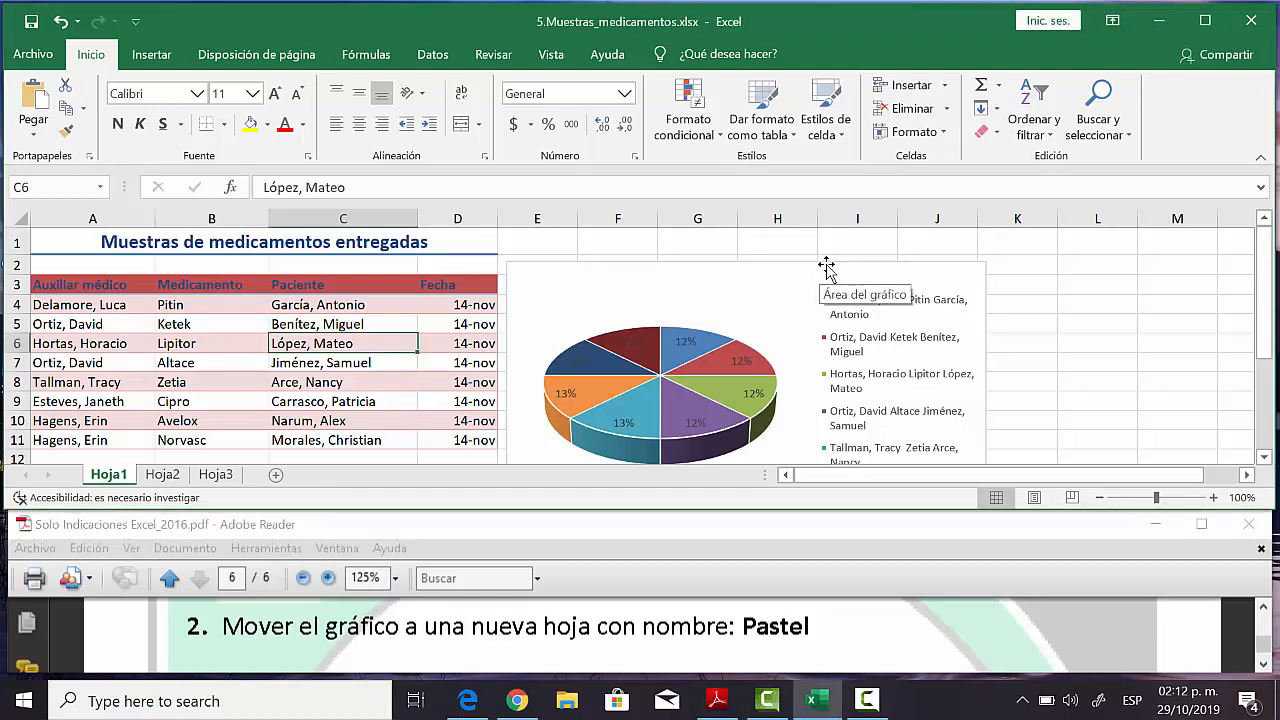
{"action": "left_click", "coordinate": [822, 263]}
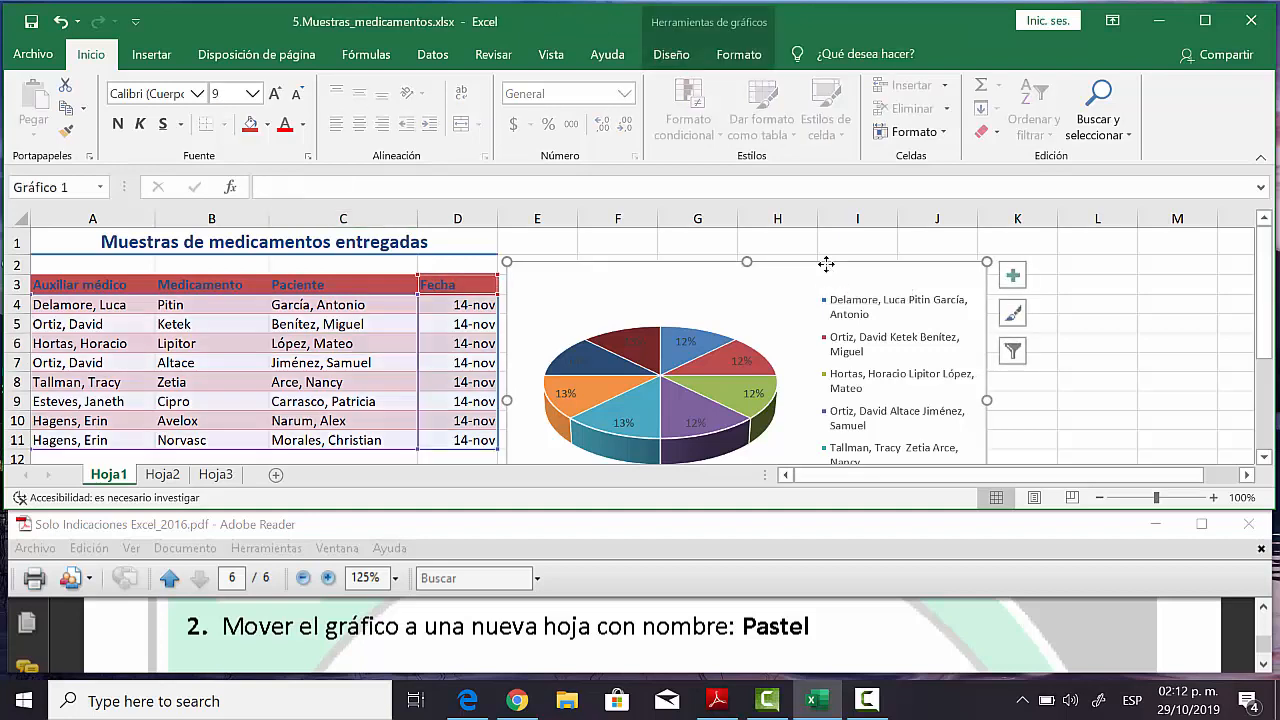
{"action": "right_click", "coordinate": [826, 265]}
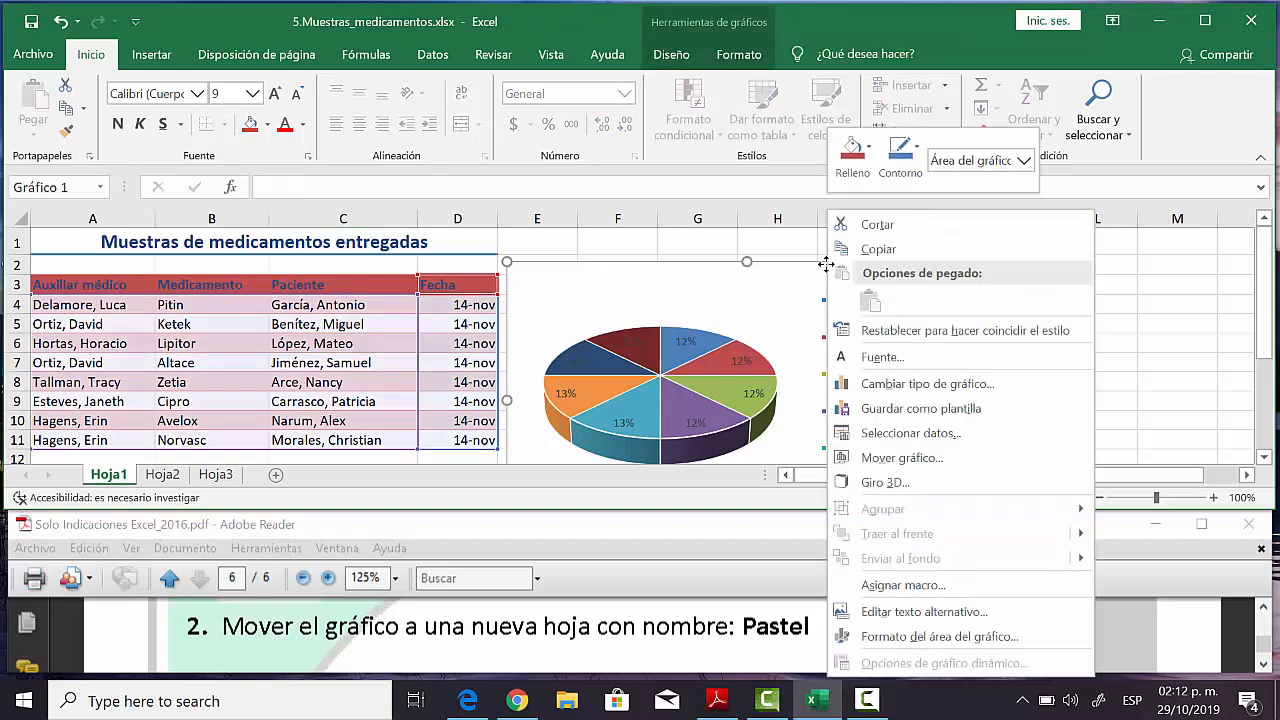
{"action": "left_click", "coordinate": [951, 457]}
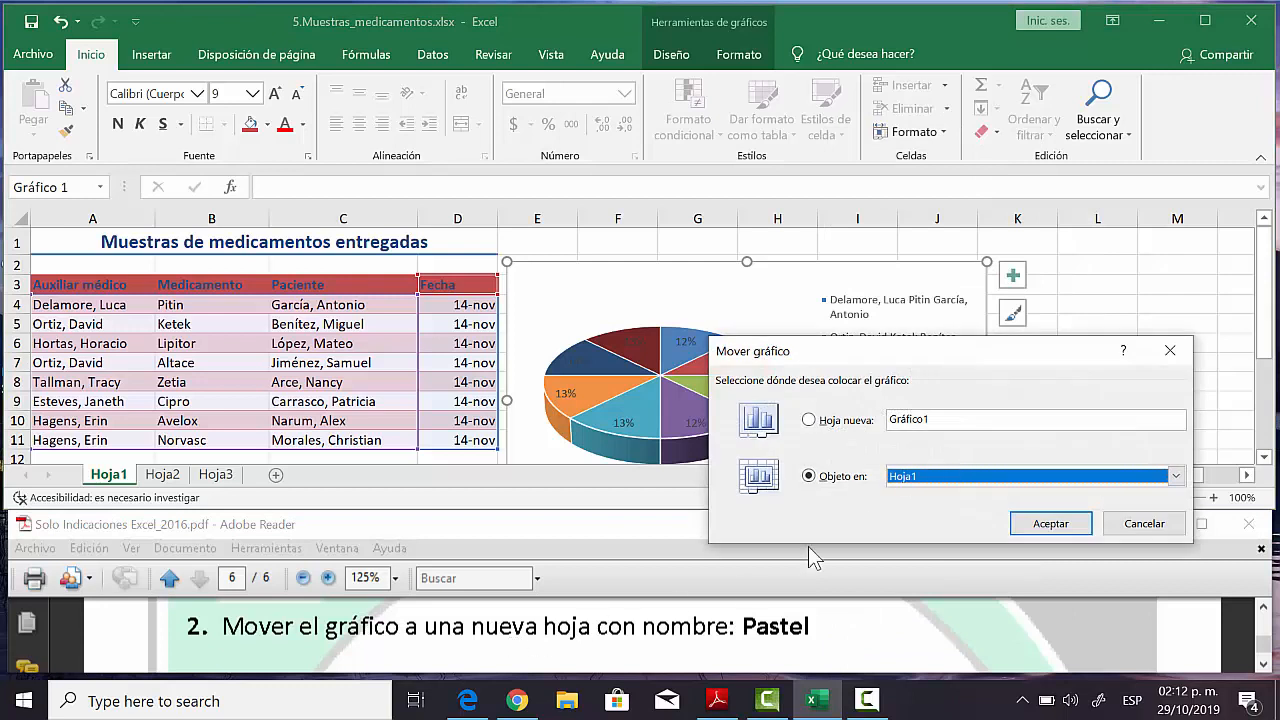
{"action": "left_click", "coordinate": [810, 422]}
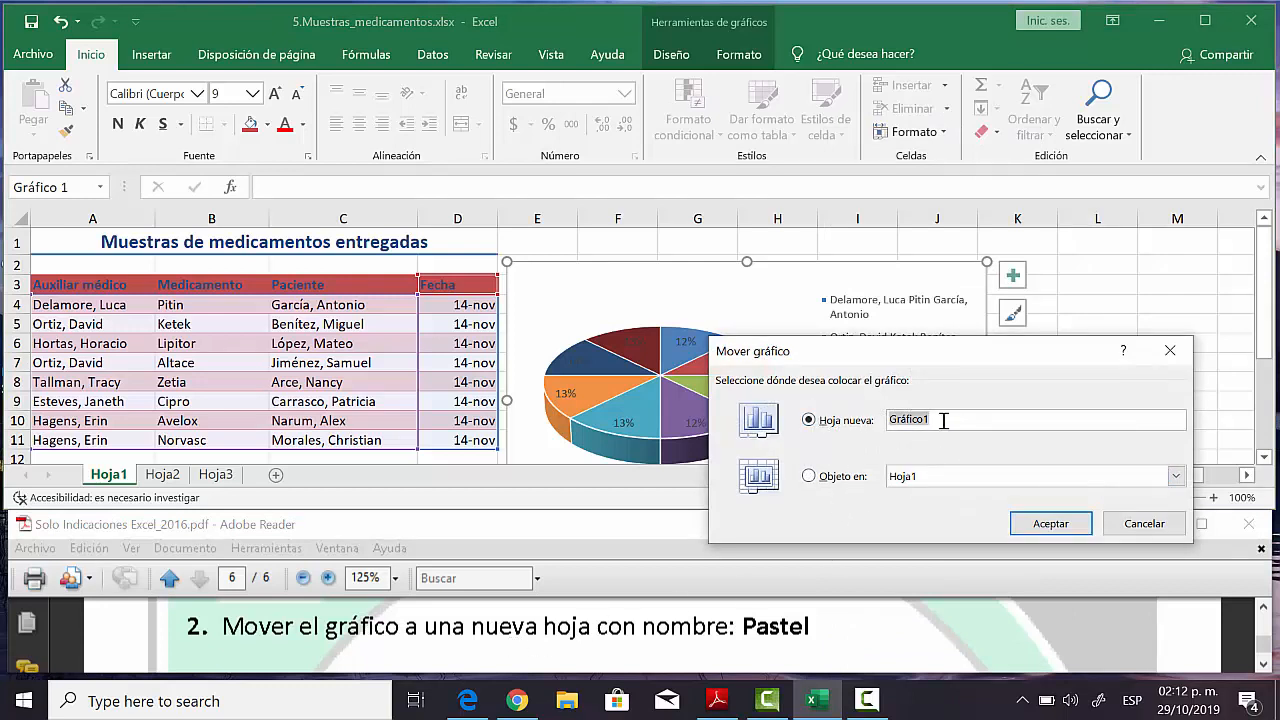
{"action": "type", "text": "Pastel"}
{"action": "left_click", "coordinate": [1053, 526]}
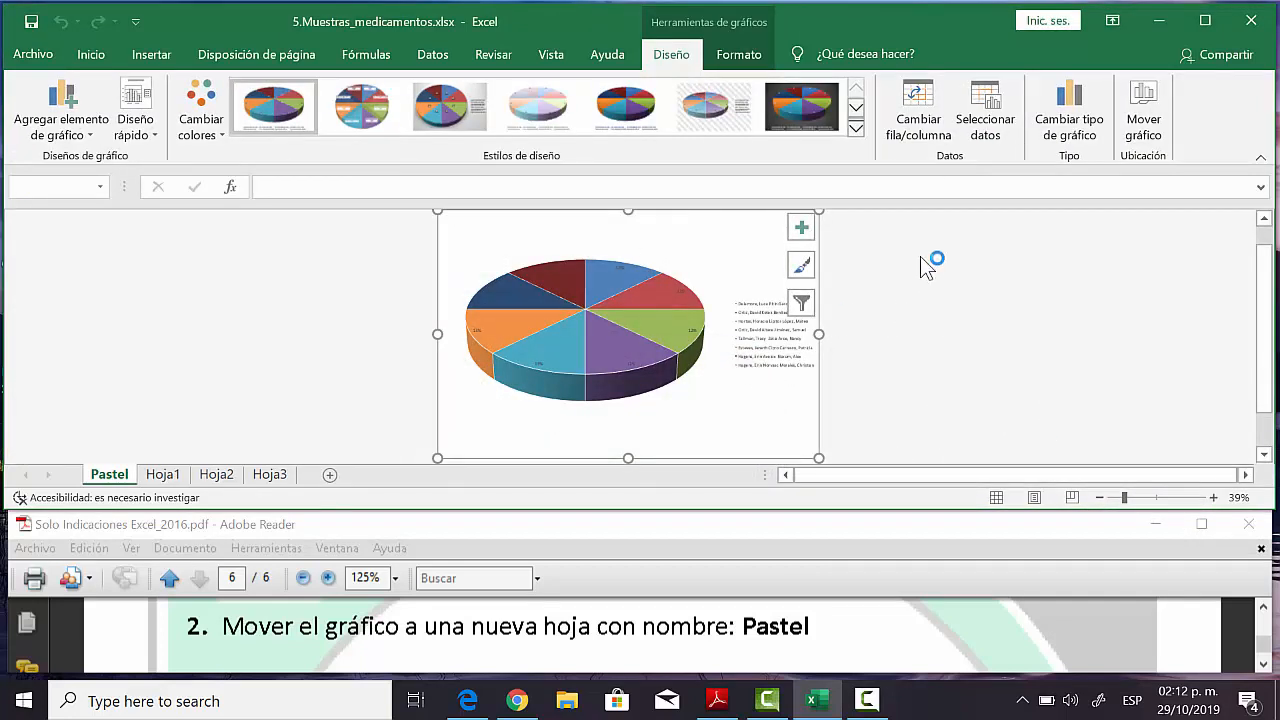
{"action": "left_click", "coordinate": [924, 325]}
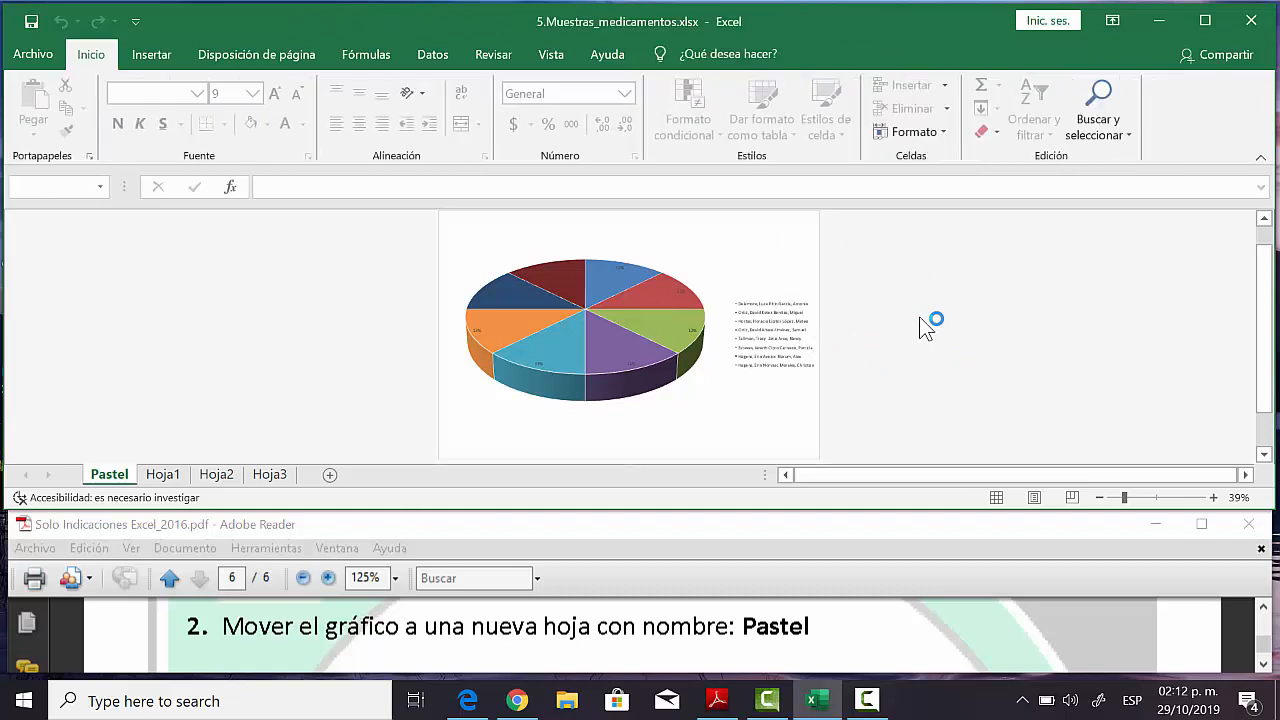
Consult task 3 in the PDF and insert a 3D stacked column chart from range B3:D11 on Hoja1
{"action": "left_click", "coordinate": [1264, 665]}
{"action": "left_click", "coordinate": [1264, 665]}
{"action": "left_click", "coordinate": [1264, 665]}
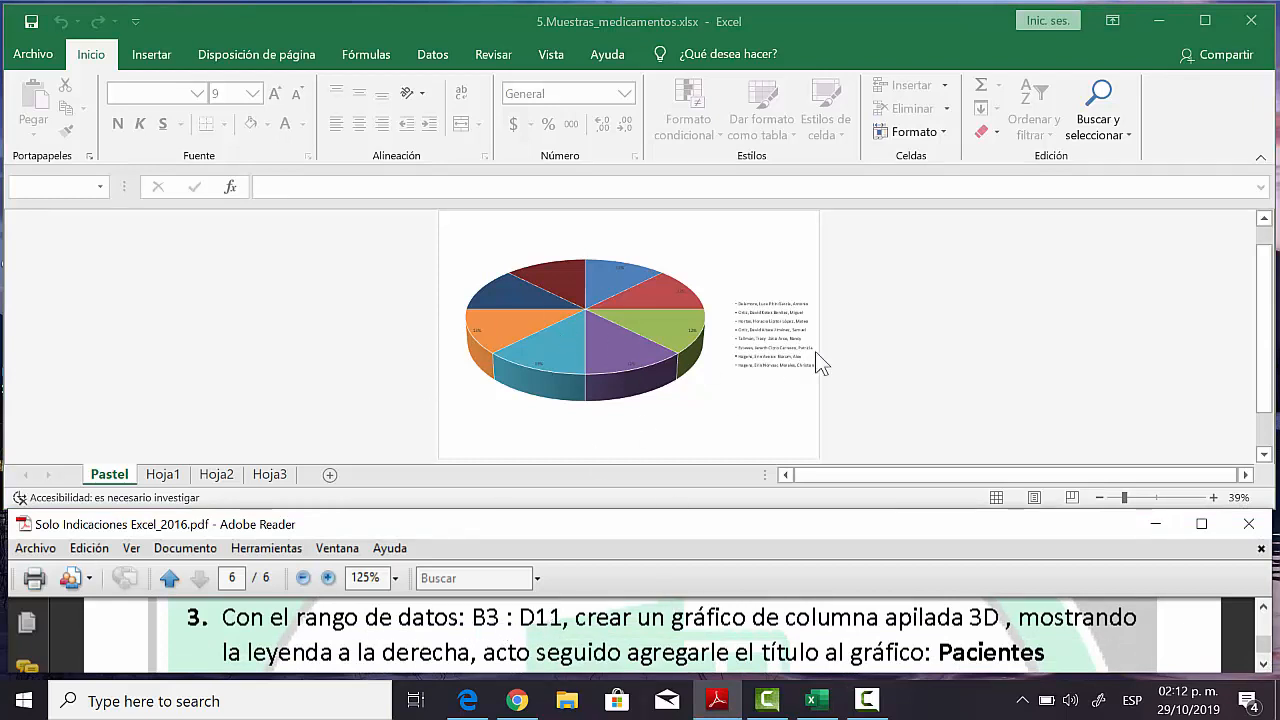
{"action": "left_click", "coordinate": [167, 475]}
{"action": "left_click", "coordinate": [165, 476]}
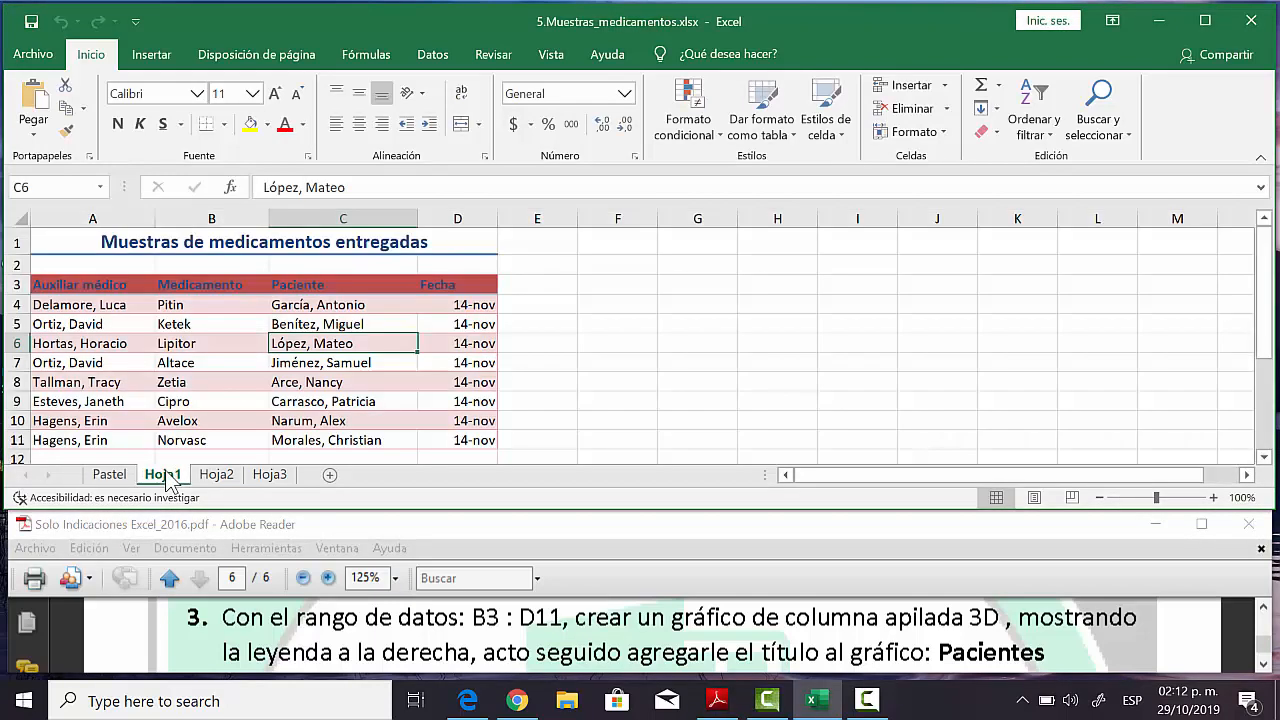
{"action": "left_click", "coordinate": [214, 287]}
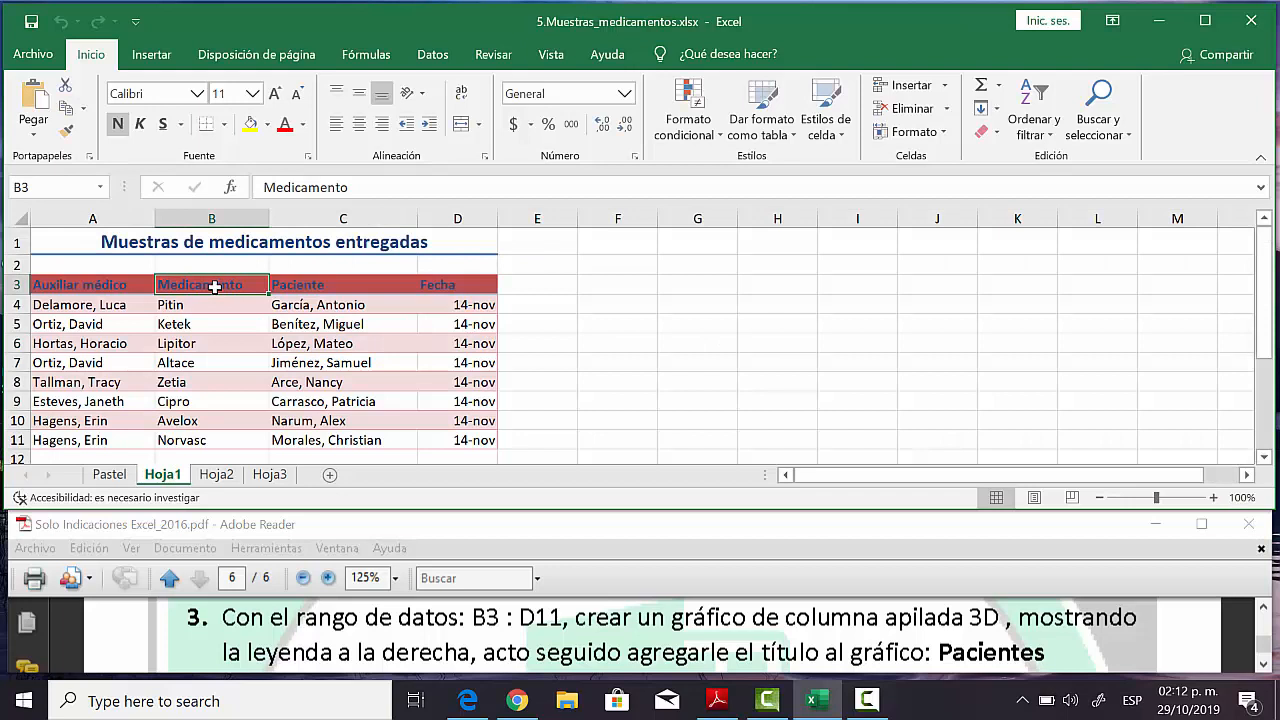
{"action": "left_click_drag", "start_coordinate": [214, 287], "coordinate": [483, 441]}
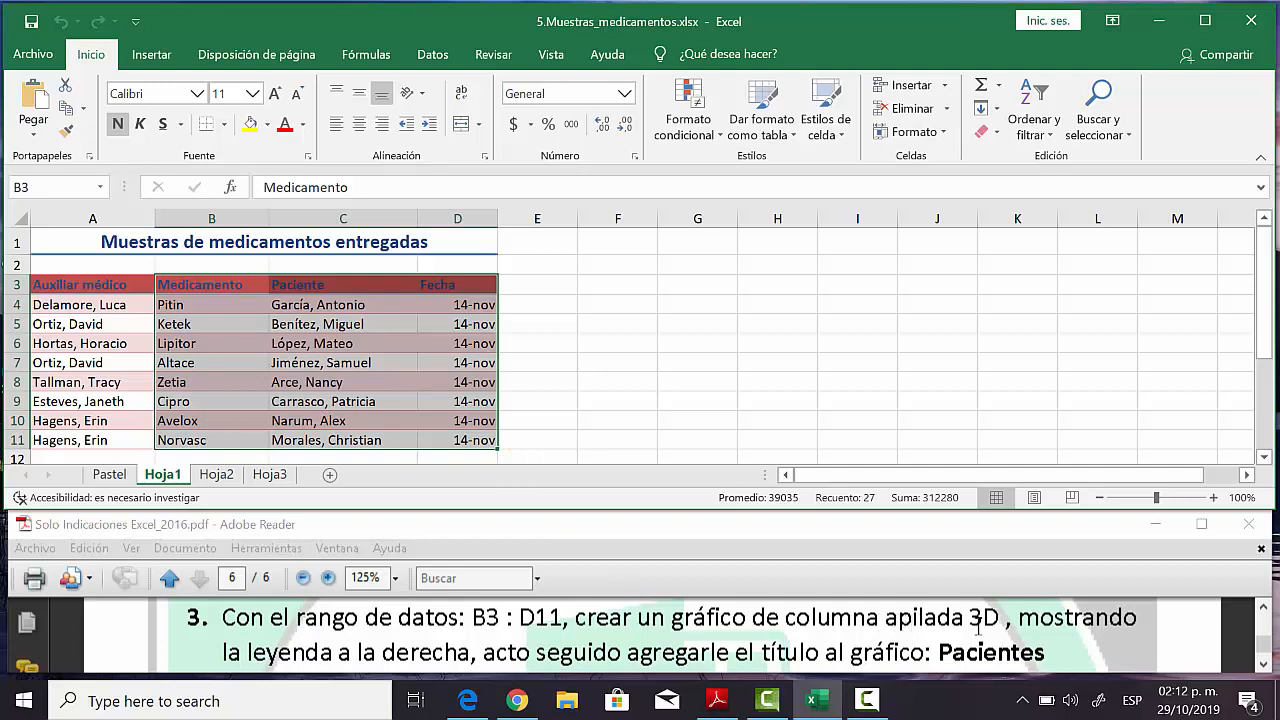
{"action": "left_click", "coordinate": [153, 58]}
{"action": "left_click", "coordinate": [505, 87]}
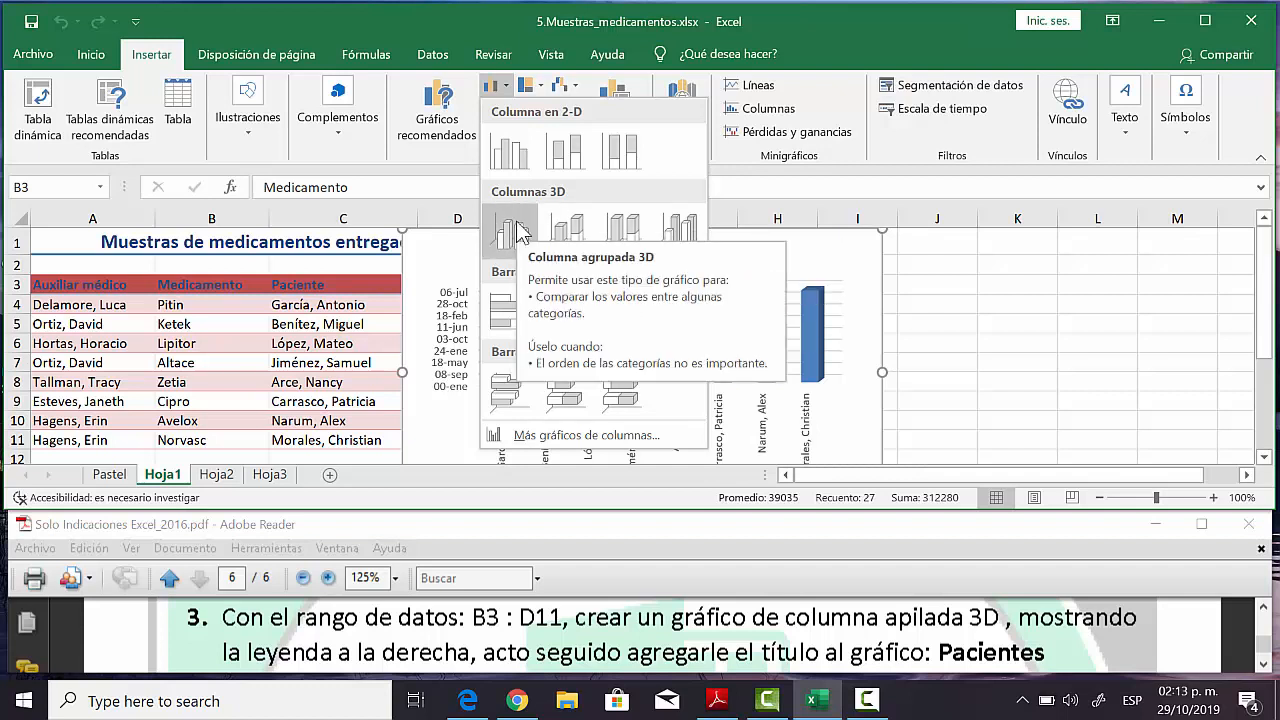
{"action": "left_click", "coordinate": [566, 230]}
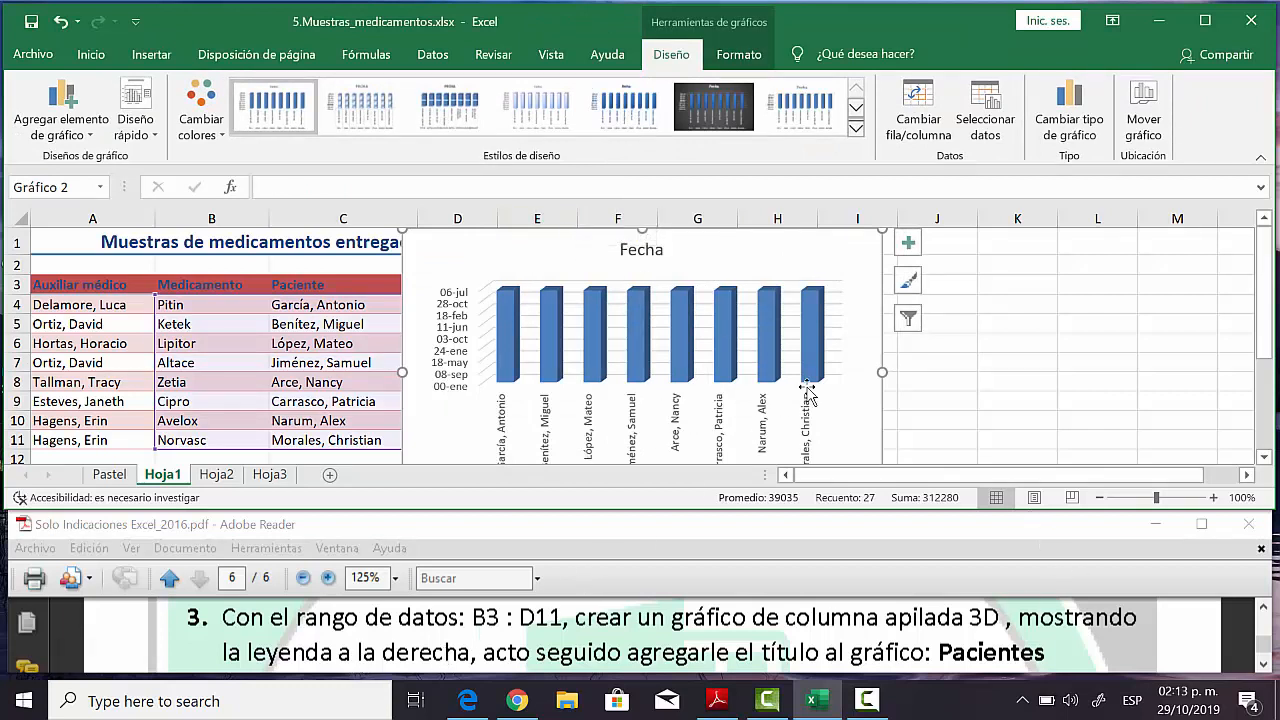
Add a legend on the right side of the column chart
{"action": "left_click", "coordinate": [72, 140]}
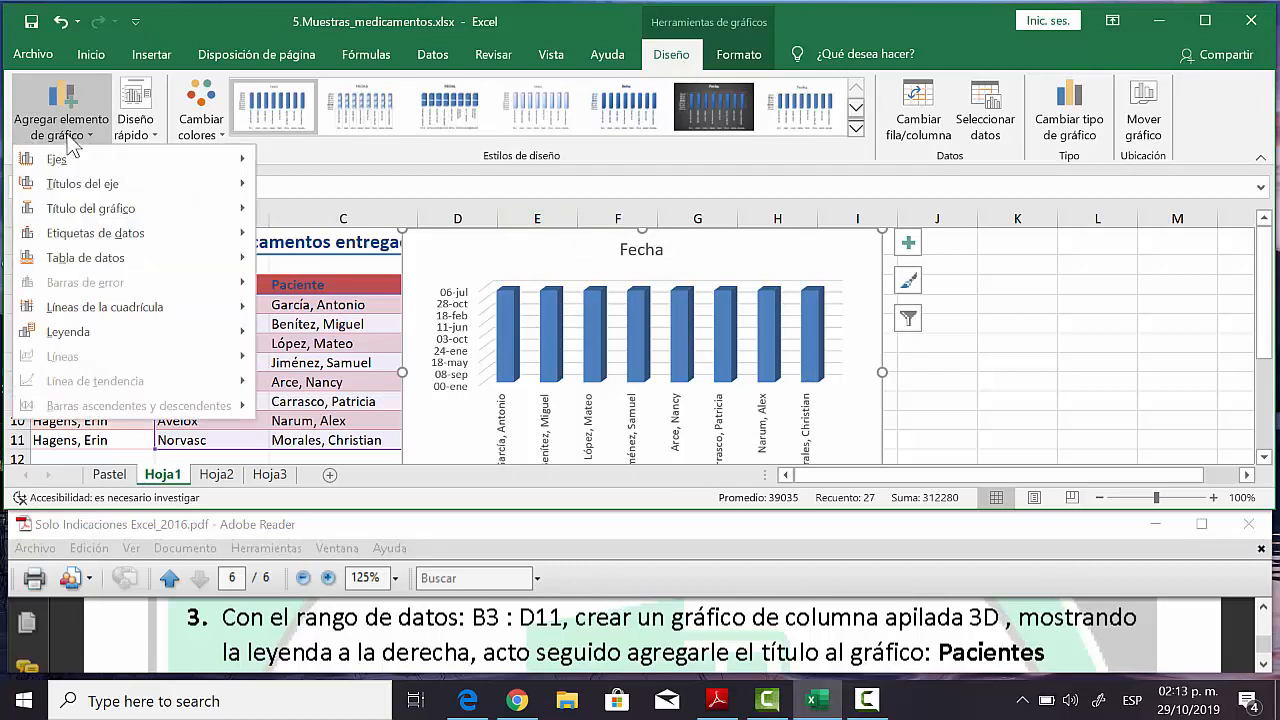
{"action": "mouse_move", "coordinate": [115, 333]}
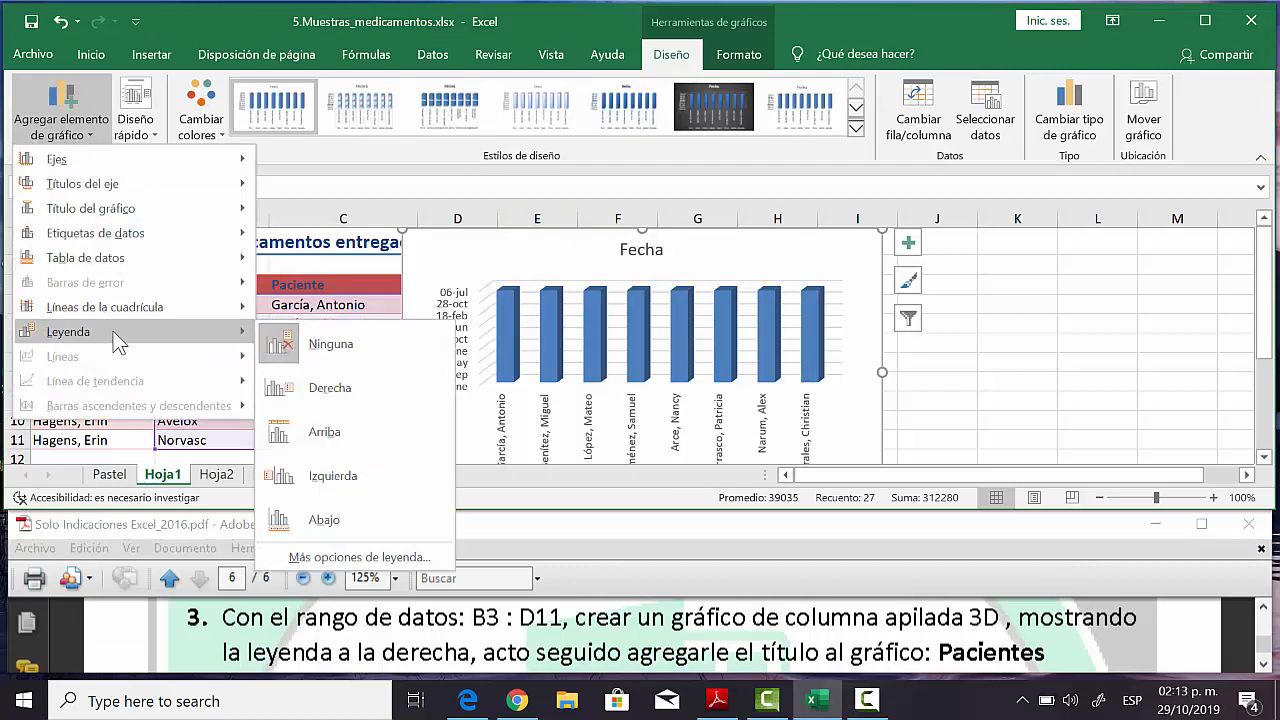
{"action": "left_click", "coordinate": [333, 390]}
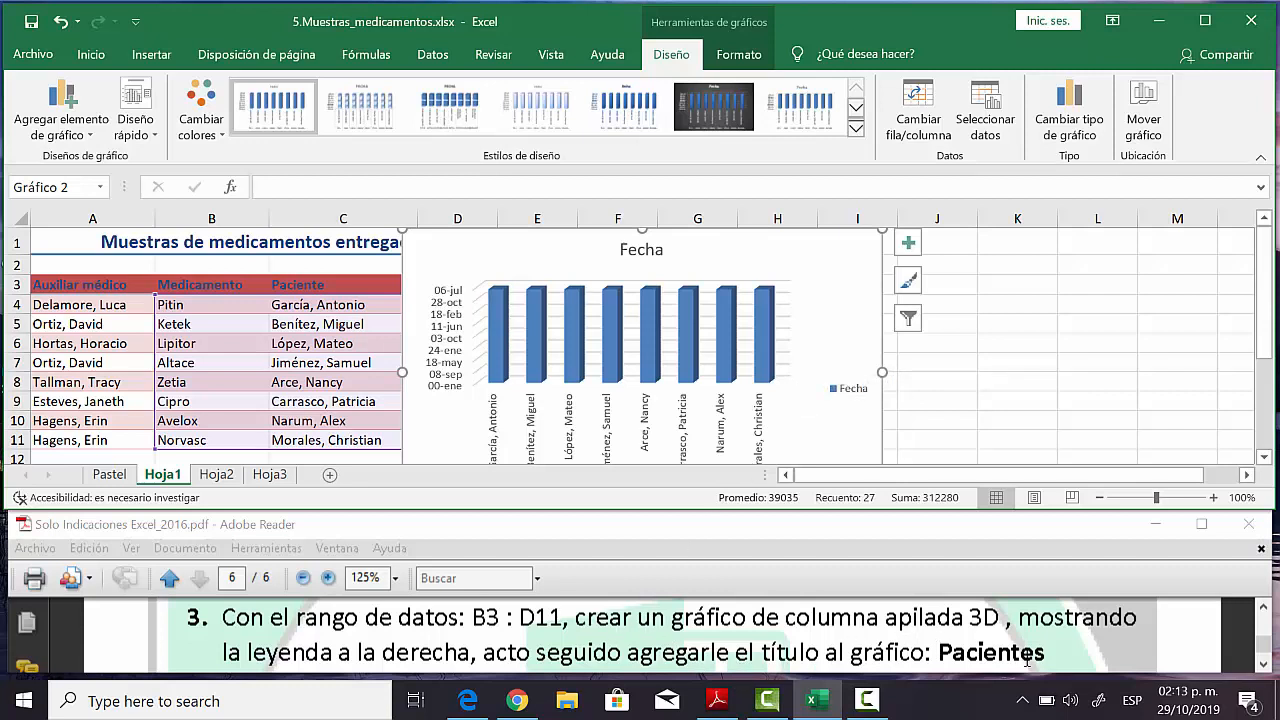
Replace the column chart's title with Pacientes
{"action": "left_click", "coordinate": [660, 250]}
{"action": "key", "text": "BackSpace"}
{"action": "key", "text": "BackSpace"}
{"action": "key", "text": "BackSpace"}
{"action": "key", "text": "BackSpace"}
{"action": "key", "text": "BackSpace"}
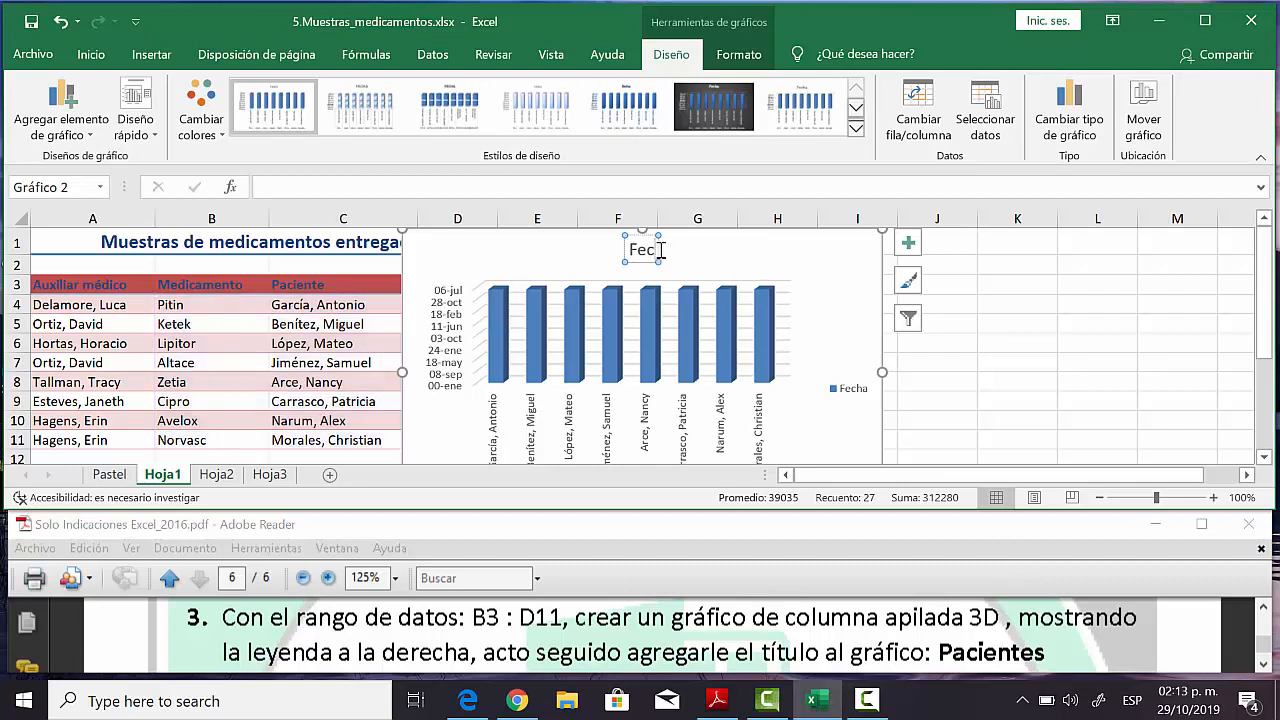
{"action": "type", "text": "P"}
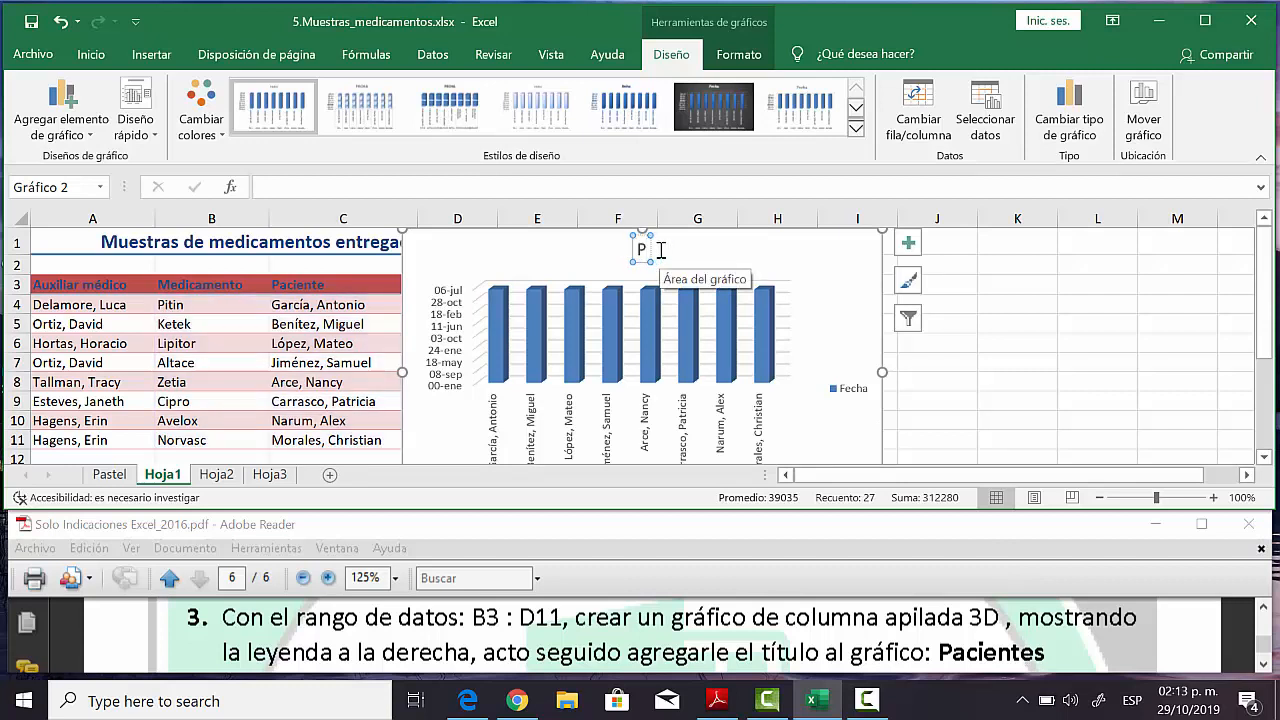
{"action": "type", "text": "acientes"}
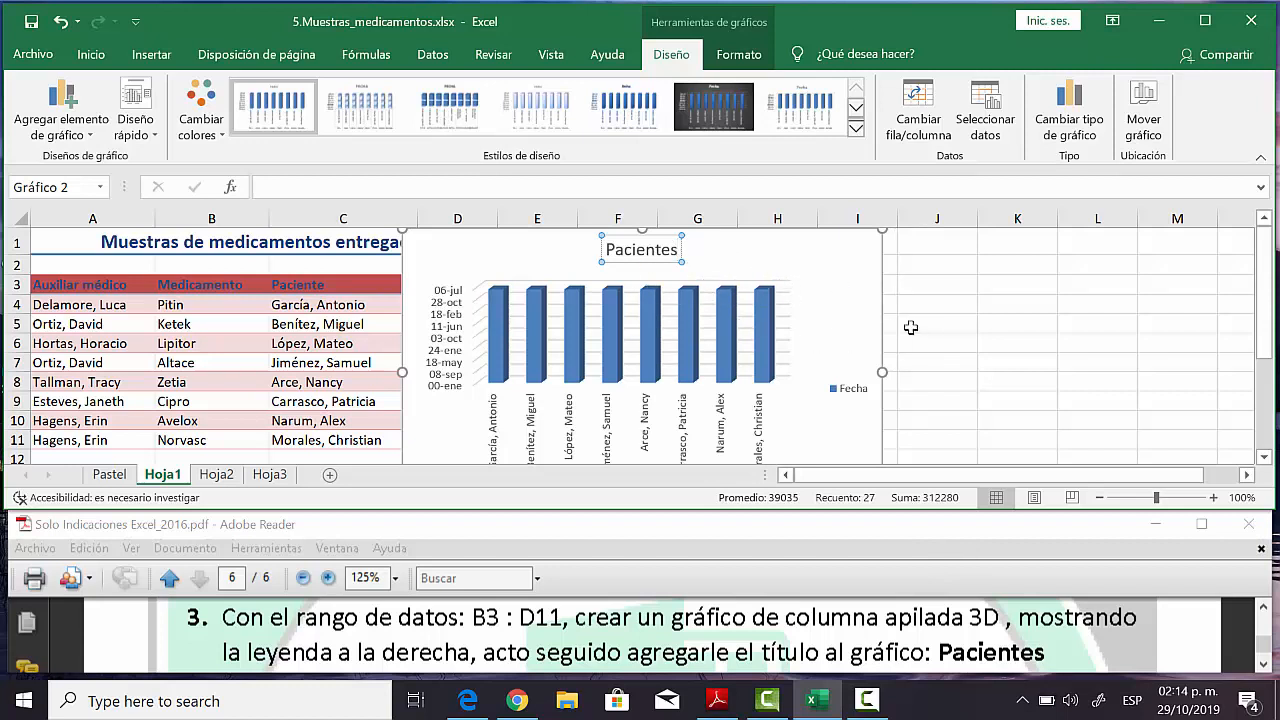
Consult task 4 in the PDF and move the Pacientes chart clear of the data, starting at about column F
{"action": "left_click", "coordinate": [1262, 666]}
{"action": "left_click", "coordinate": [1262, 666]}
{"action": "left_click", "coordinate": [1262, 666]}
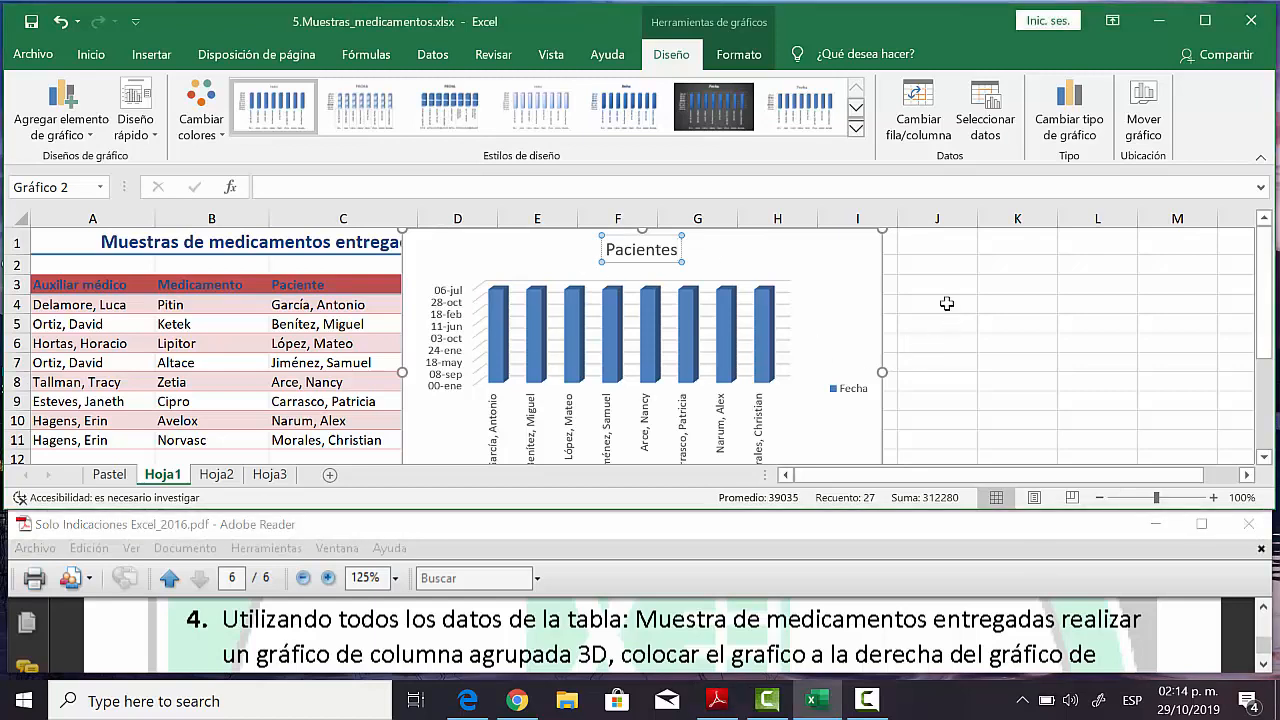
{"action": "left_click", "coordinate": [946, 303]}
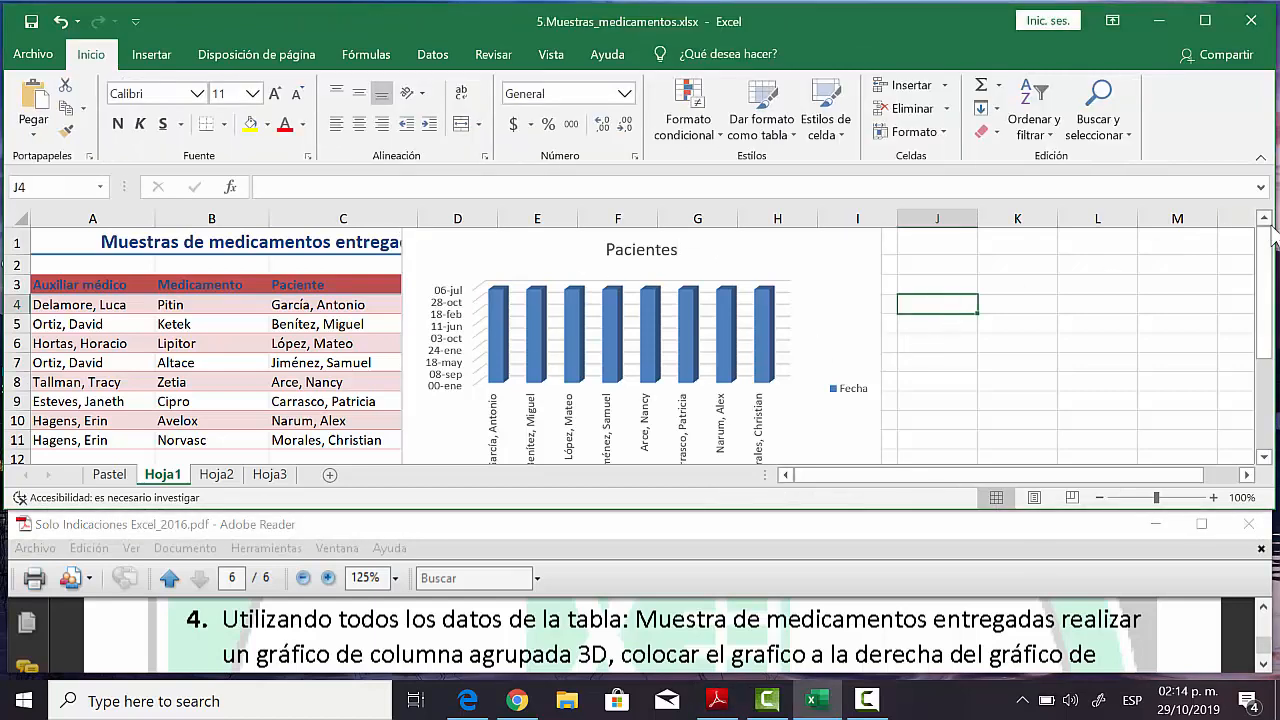
{"action": "left_click_drag", "start_coordinate": [818, 263], "coordinate": [996, 289]}
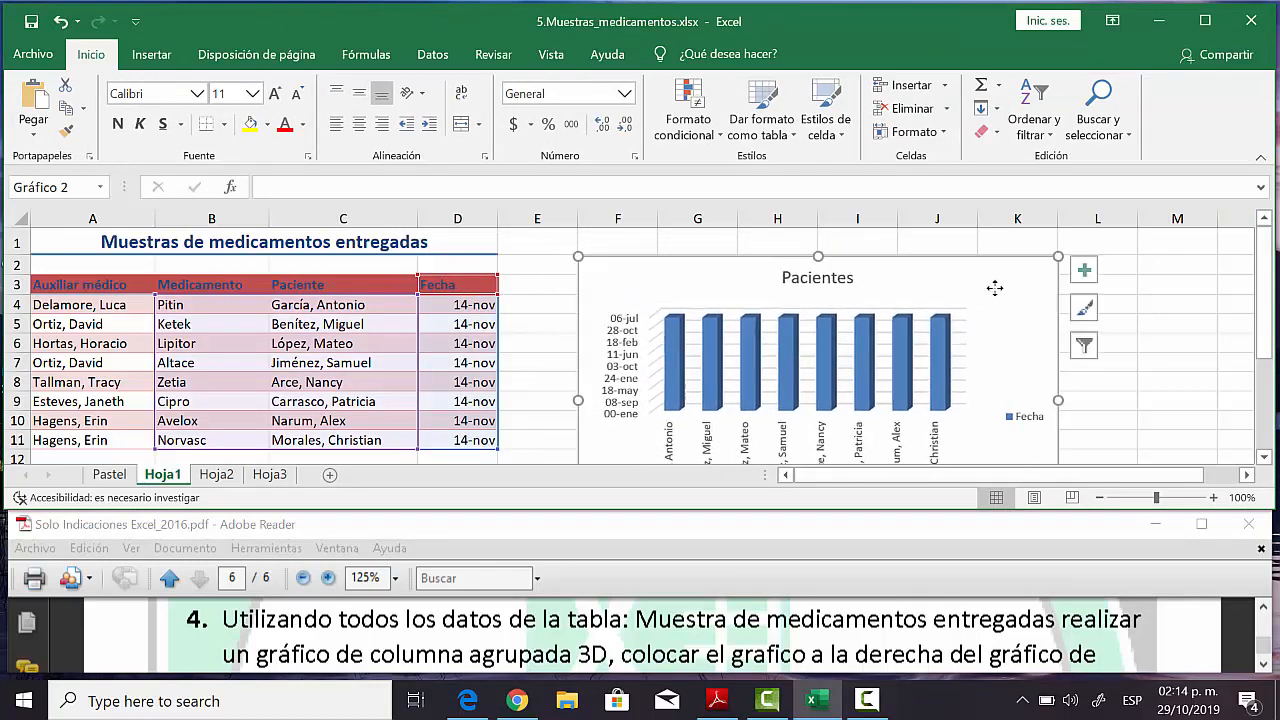
Consult task 4 in the PDF and insert a 3D clustered column chart from range A3:D11 on Hoja1
{"action": "left_click", "coordinate": [1147, 330]}
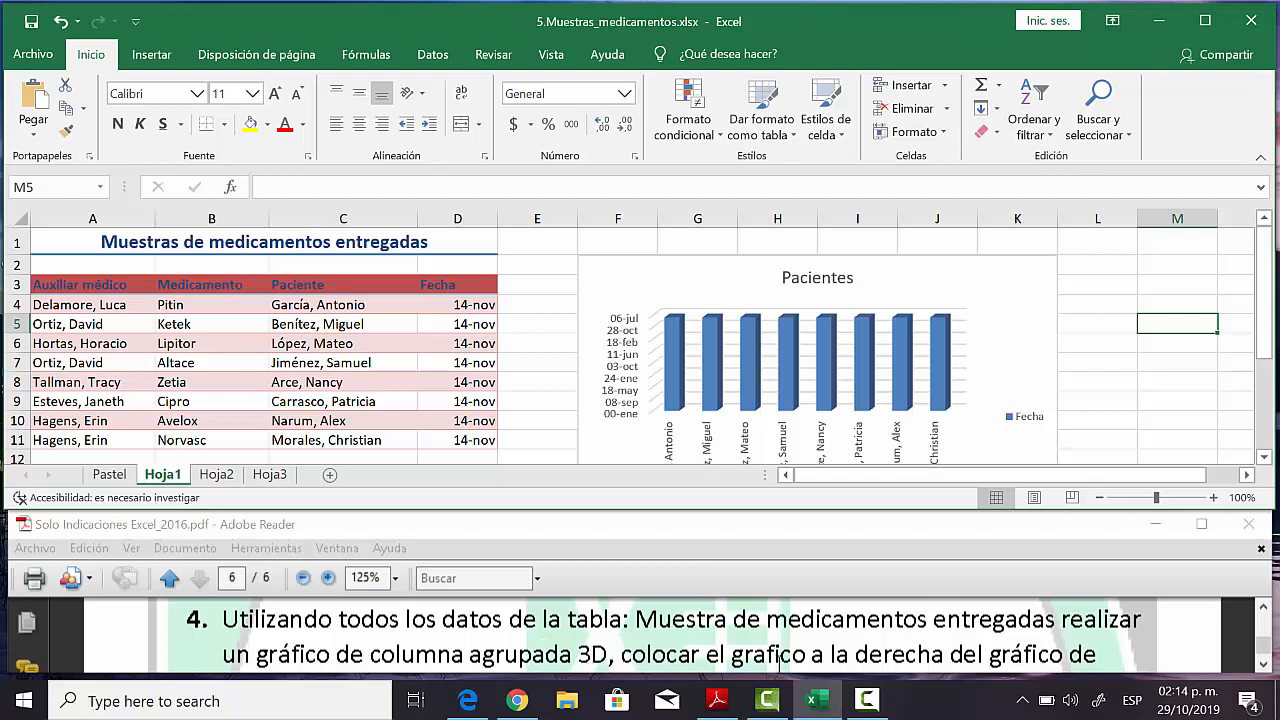
{"action": "left_click", "coordinate": [1263, 663]}
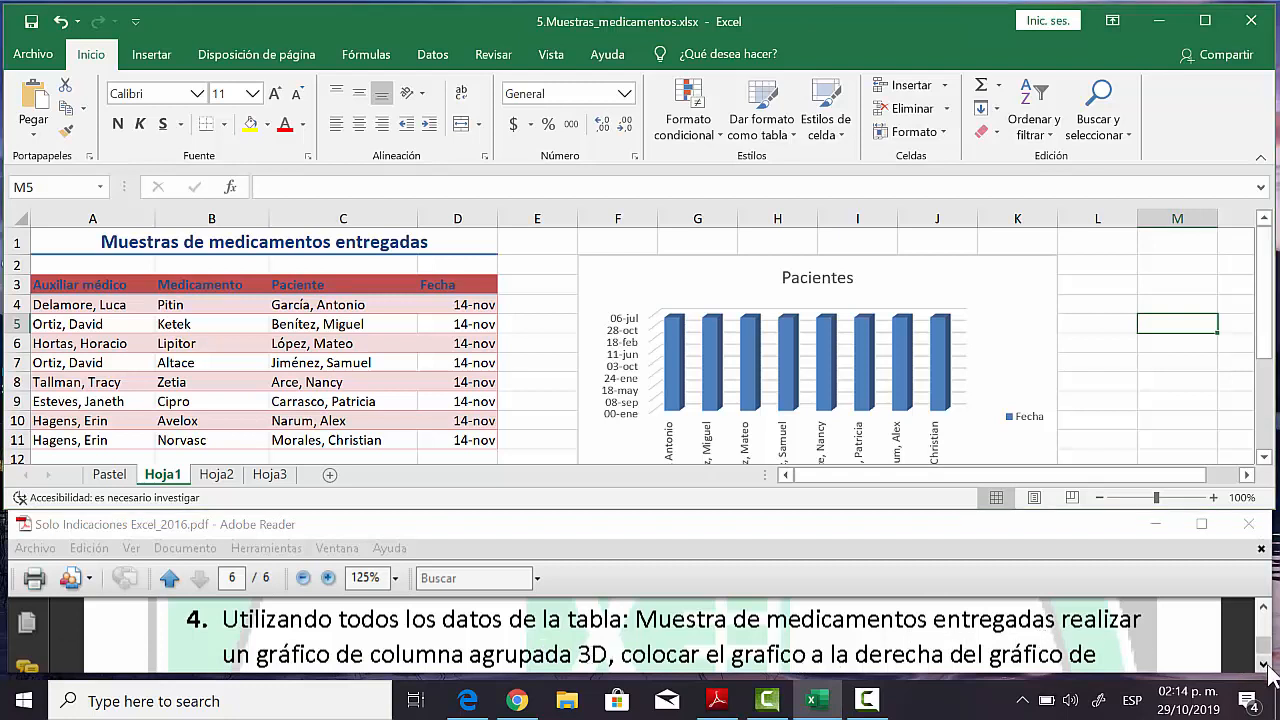
{"action": "left_click", "coordinate": [1263, 663]}
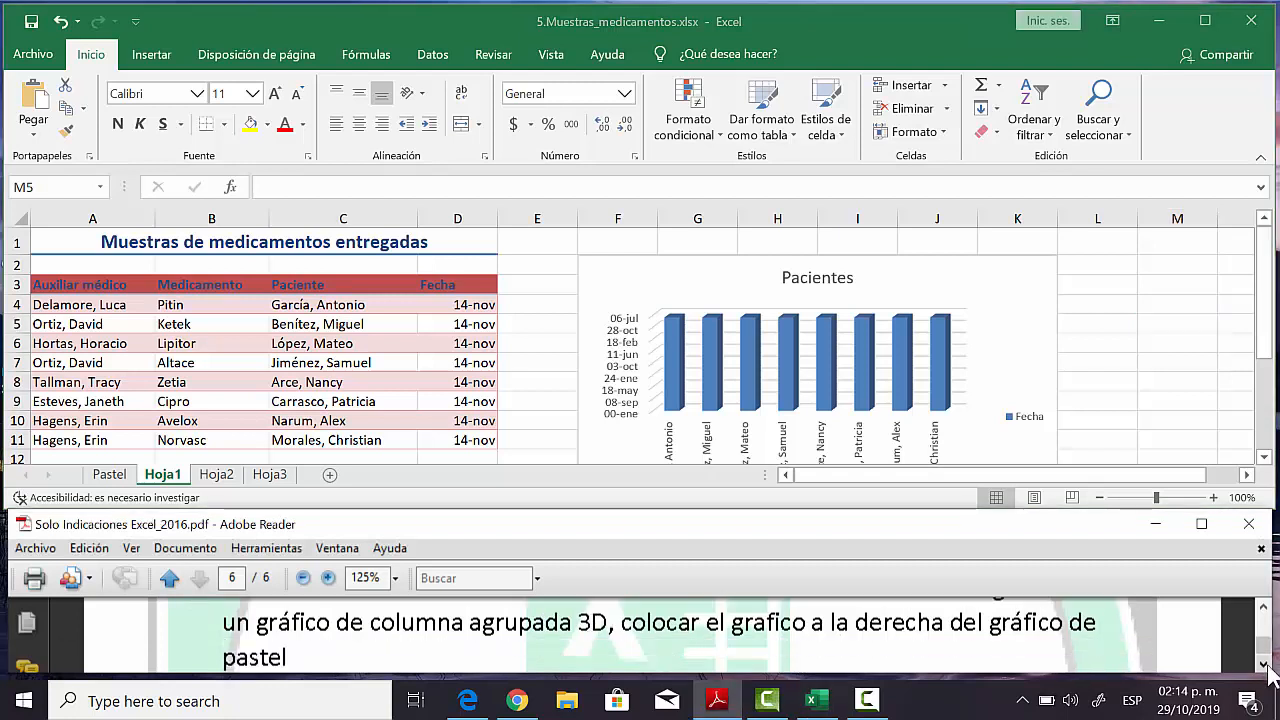
{"action": "left_click", "coordinate": [1263, 607]}
{"action": "left_click", "coordinate": [1263, 607]}
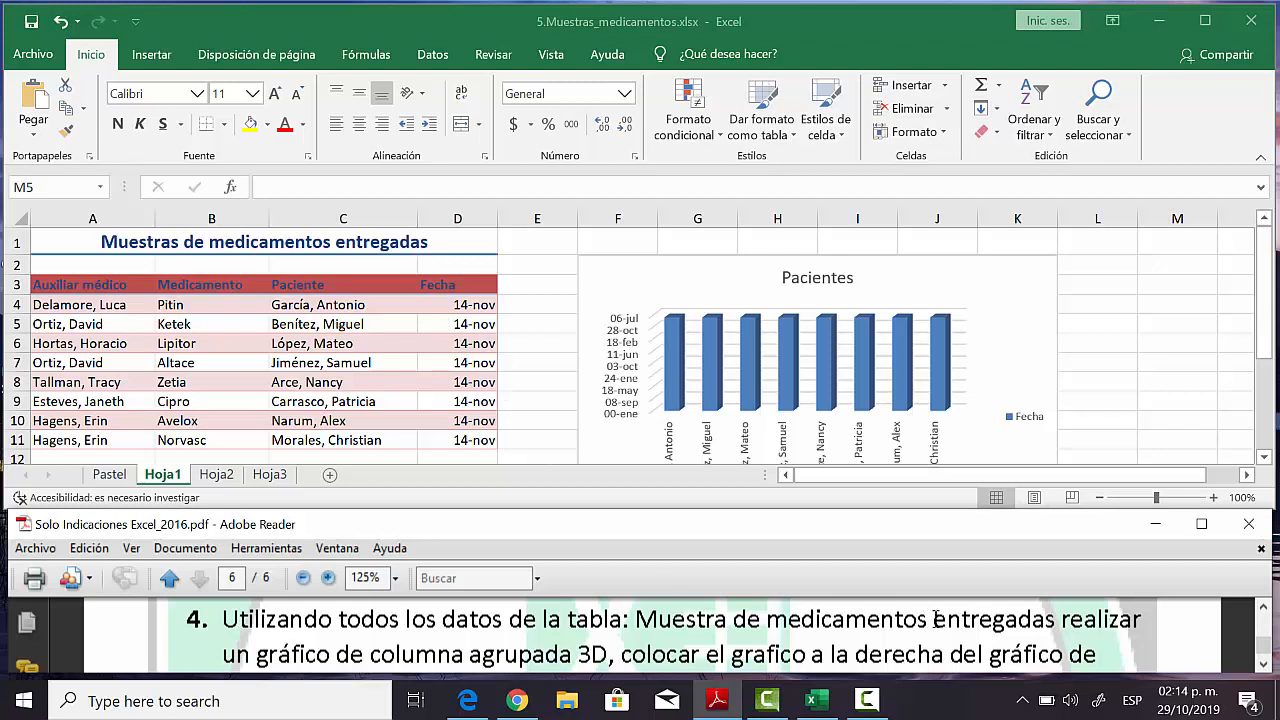
{"action": "left_click_drag", "start_coordinate": [636, 619], "coordinate": [1050, 610]}
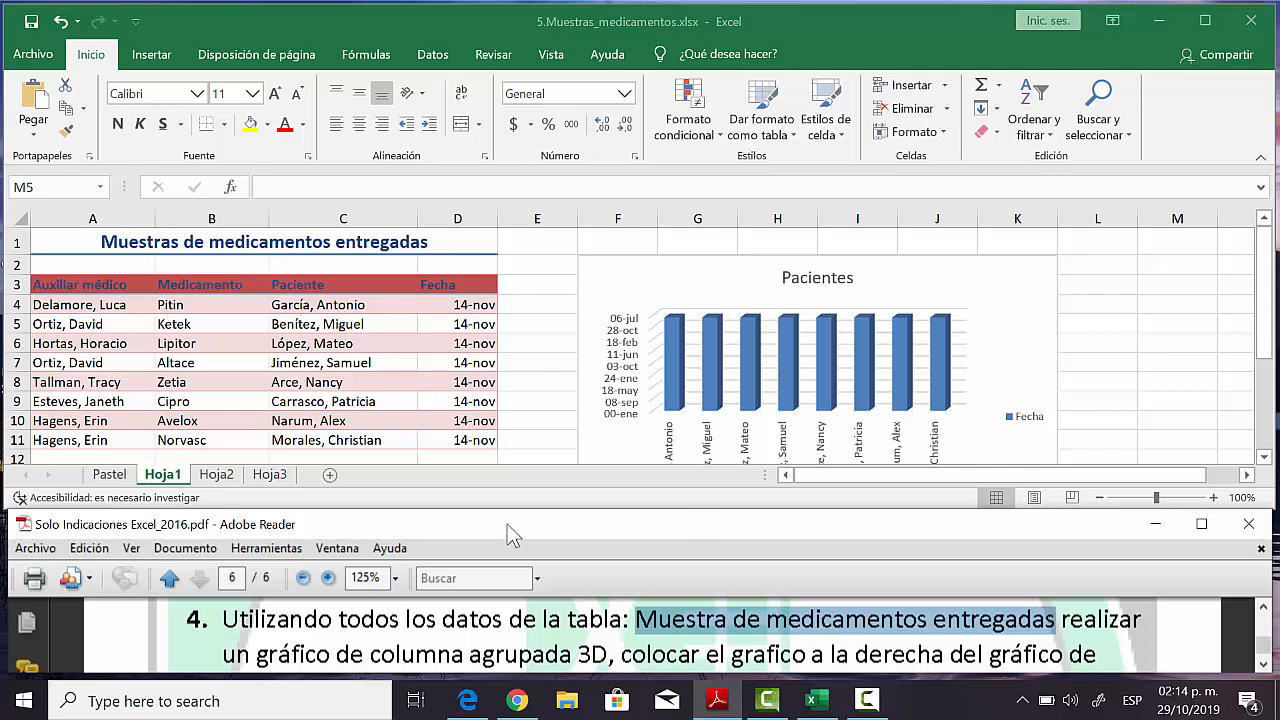
{"action": "left_click", "coordinate": [85, 285]}
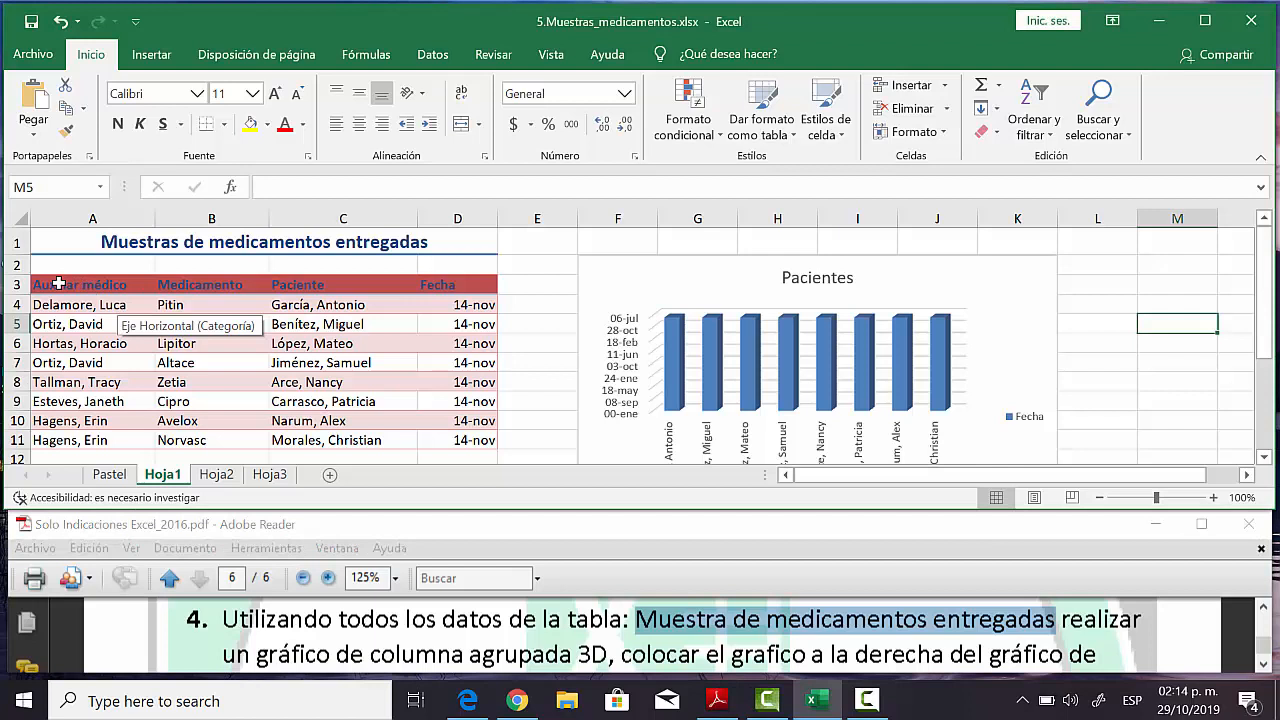
{"action": "left_click_drag", "start_coordinate": [59, 284], "coordinate": [459, 441]}
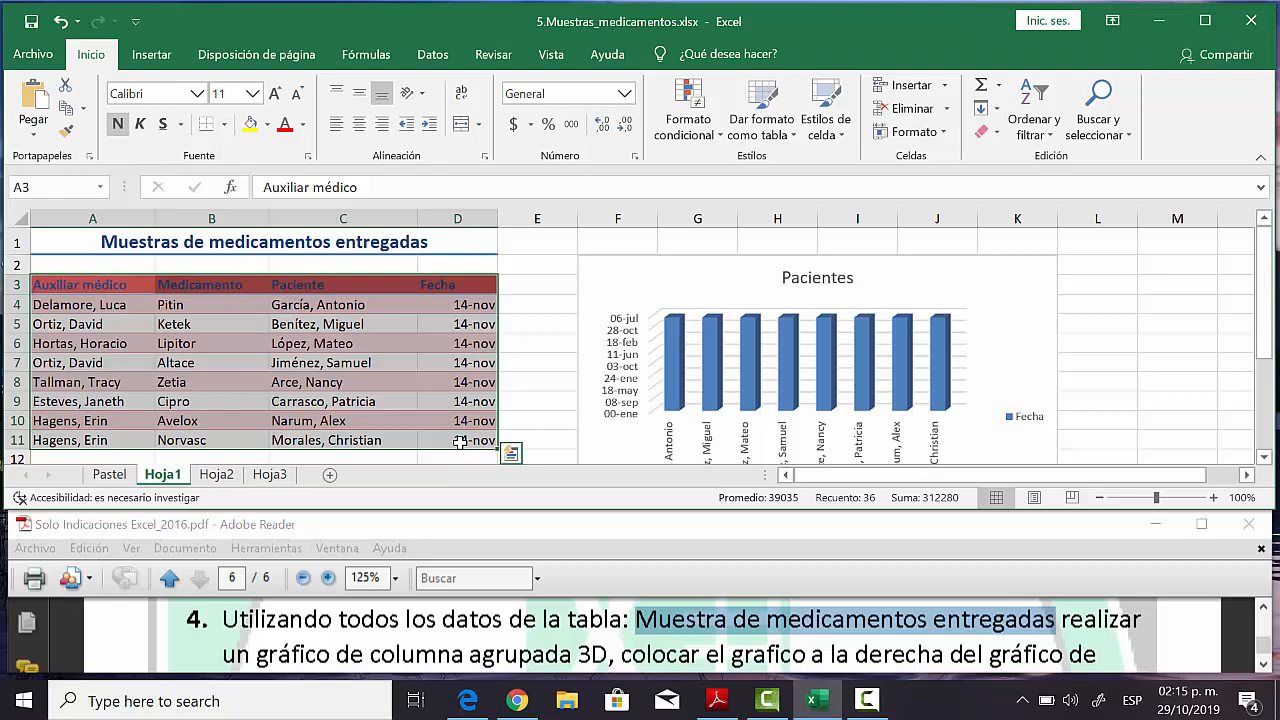
{"action": "left_click", "coordinate": [152, 55]}
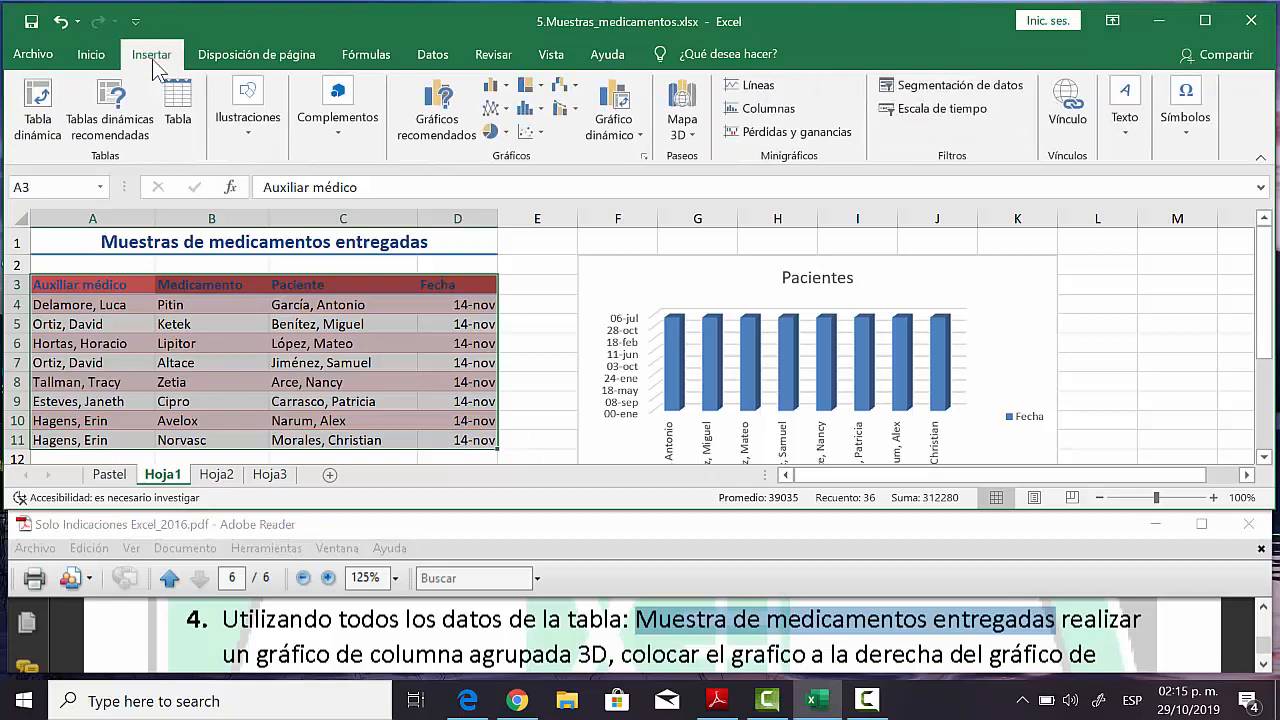
{"action": "left_click", "coordinate": [493, 90]}
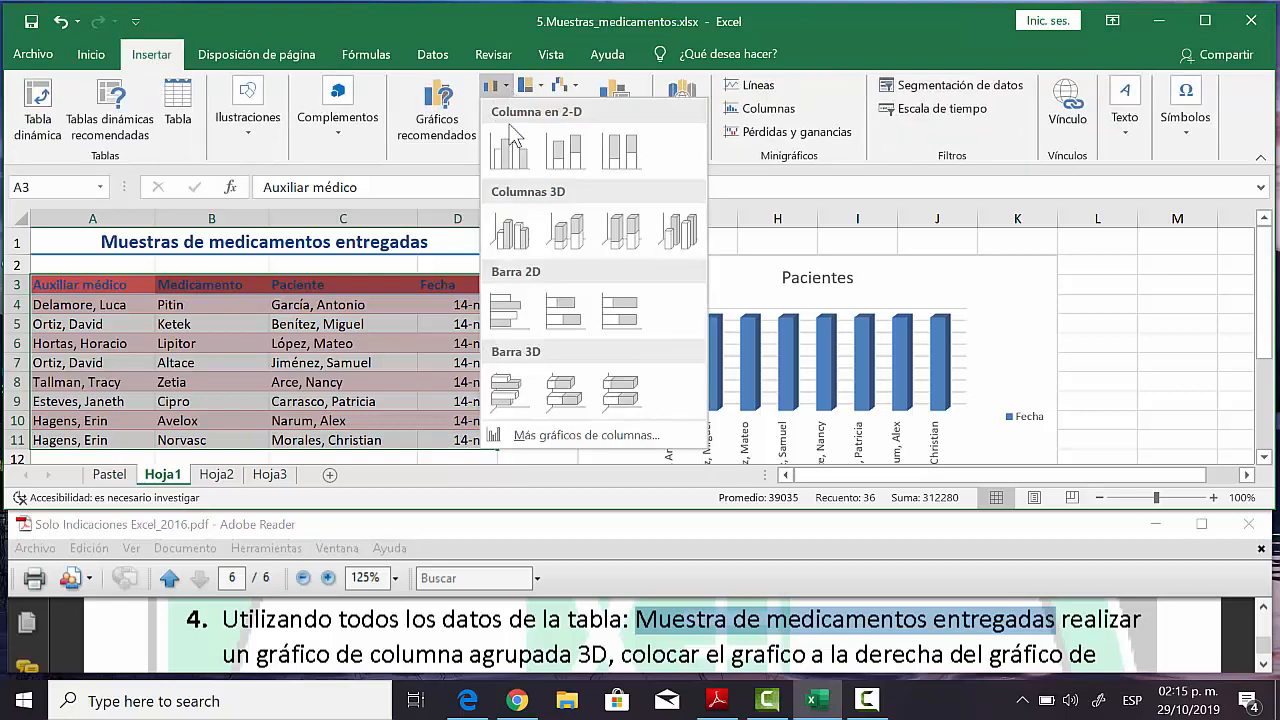
{"action": "left_click", "coordinate": [510, 232]}
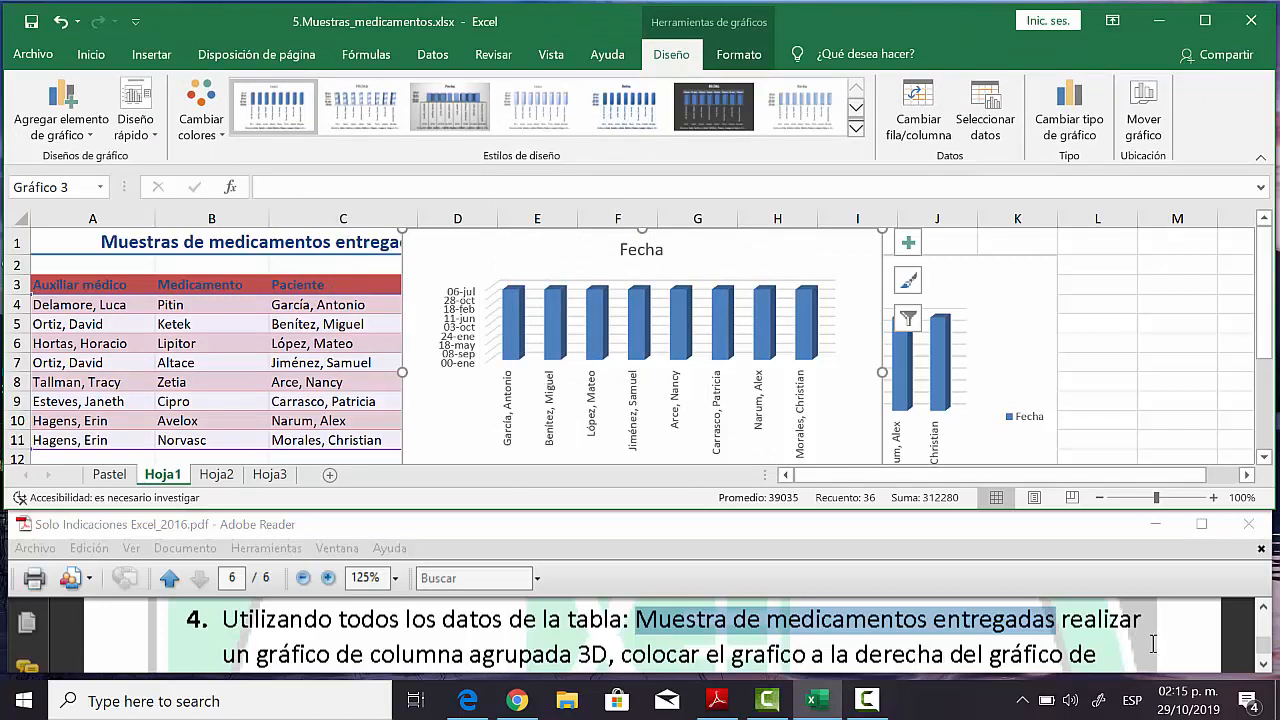
Read the rest of task 4 in the PDF and move the new Fecha chart as an object into the Pastel sheet
{"action": "left_click", "coordinate": [1264, 664]}
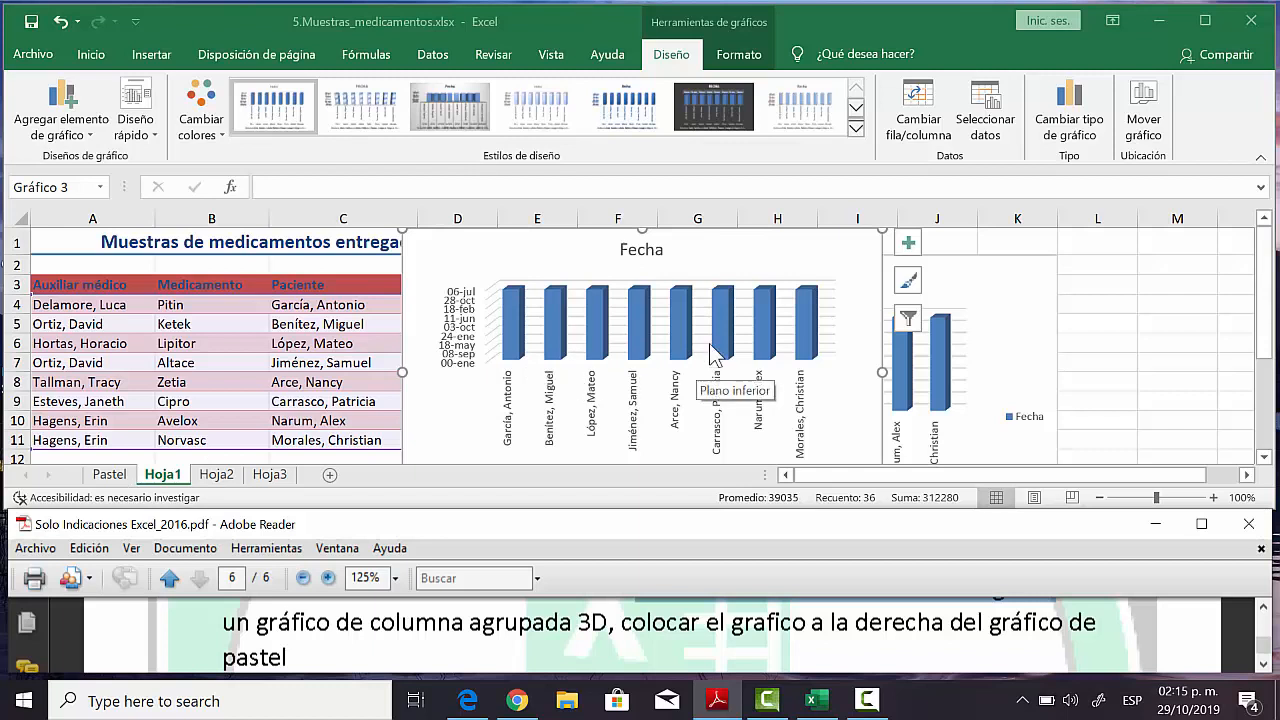
{"action": "left_click", "coordinate": [779, 234]}
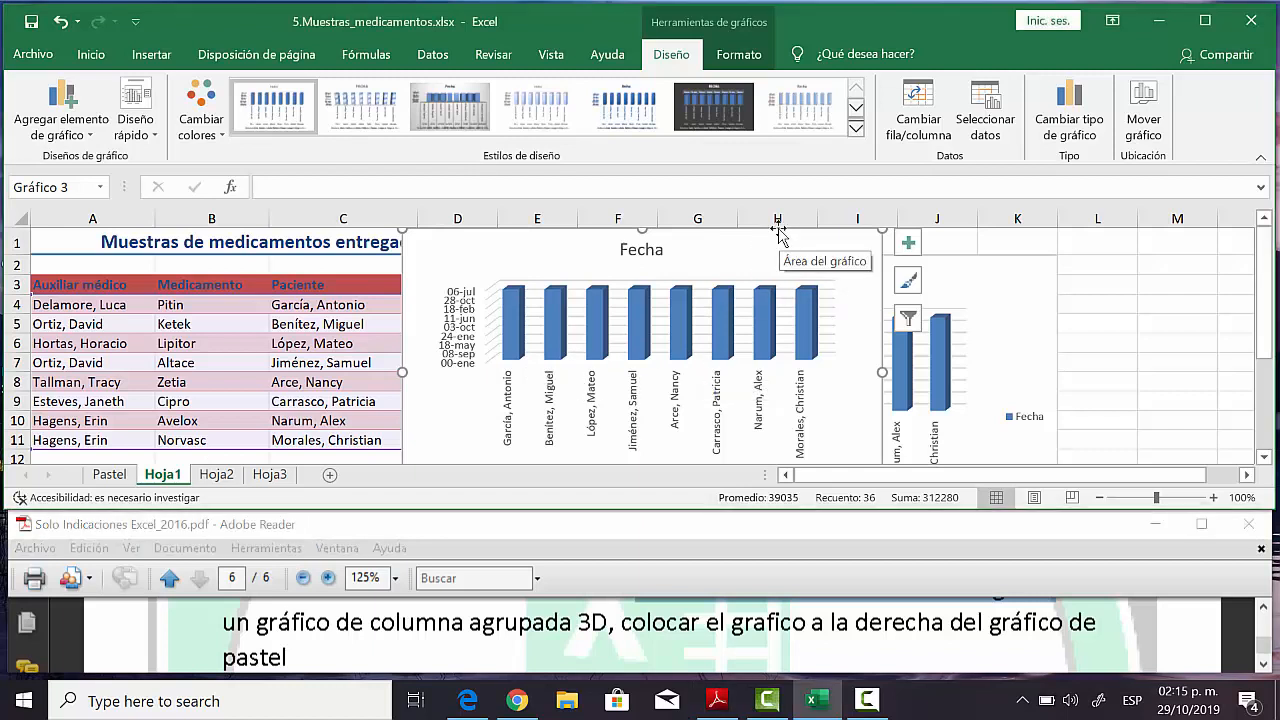
{"action": "right_click", "coordinate": [779, 232]}
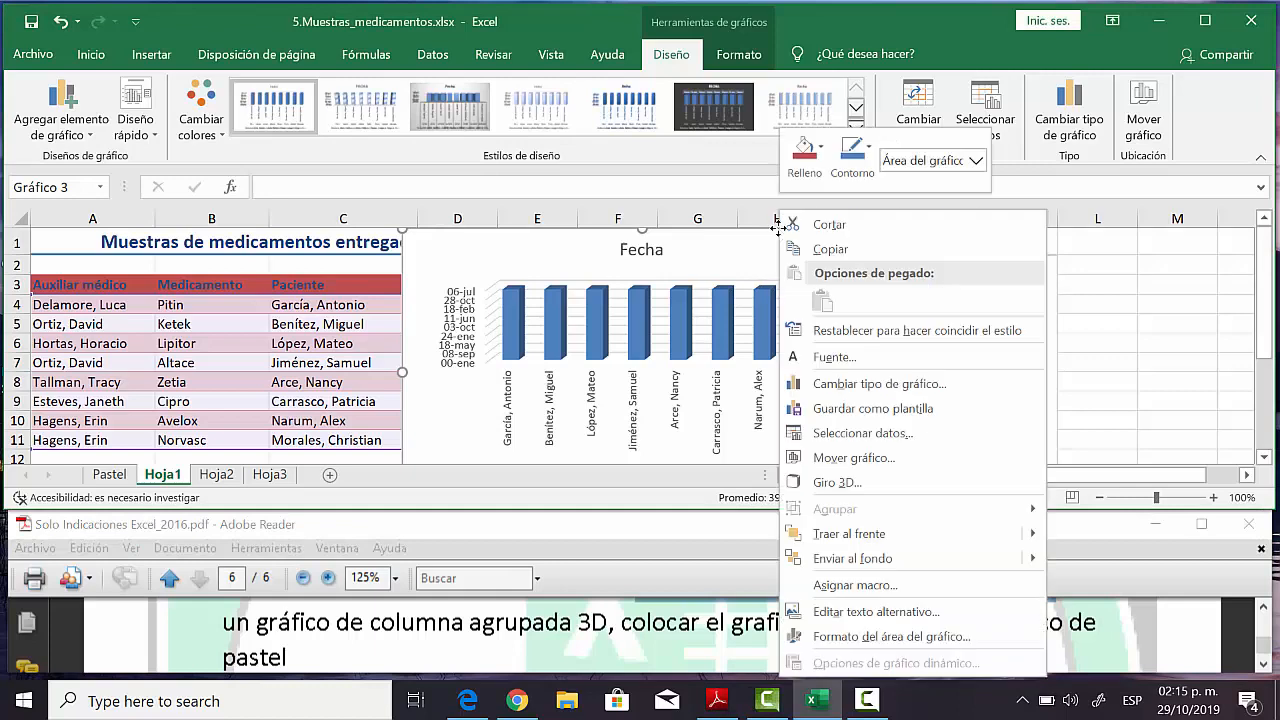
{"action": "left_click", "coordinate": [899, 460]}
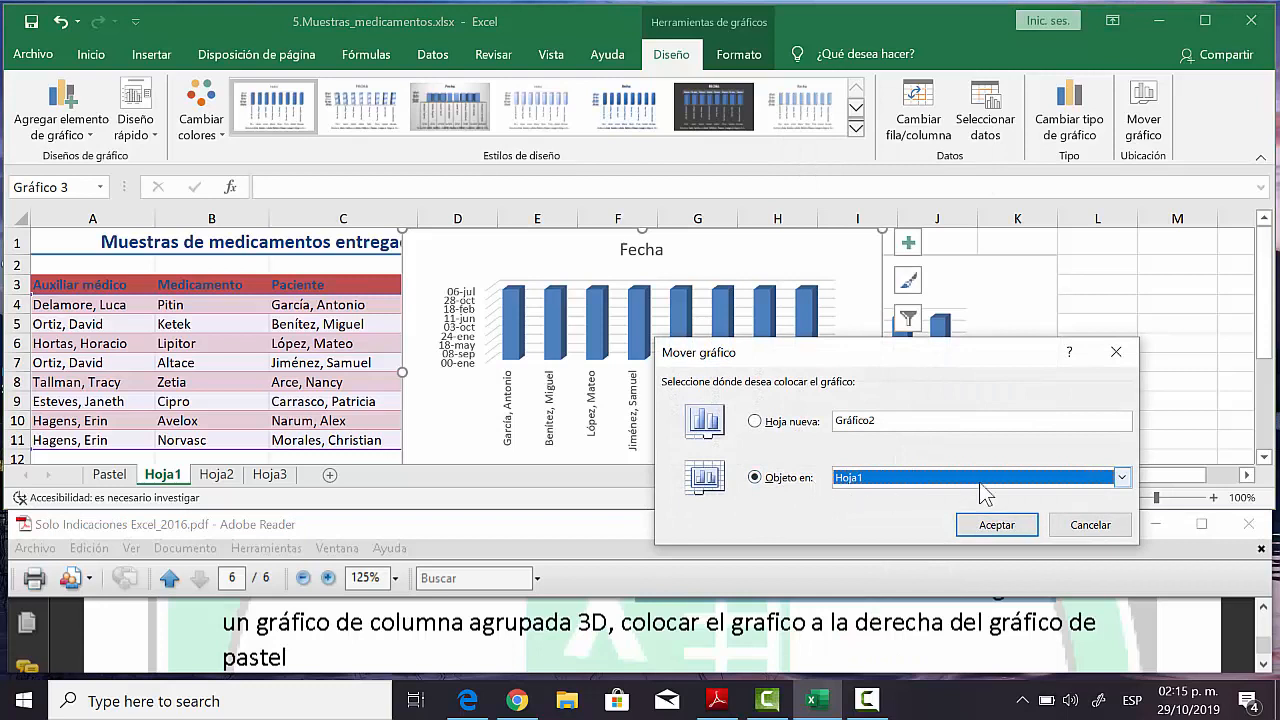
{"action": "left_click", "coordinate": [1122, 477]}
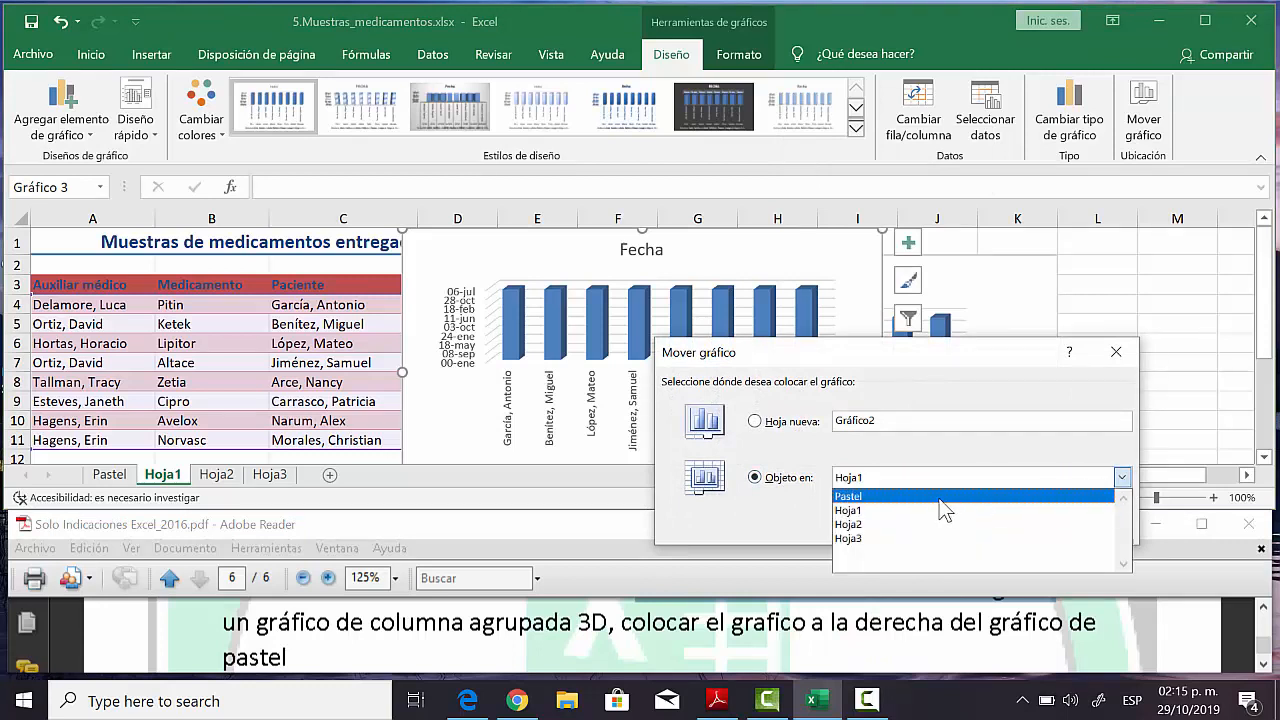
{"action": "left_click", "coordinate": [941, 500]}
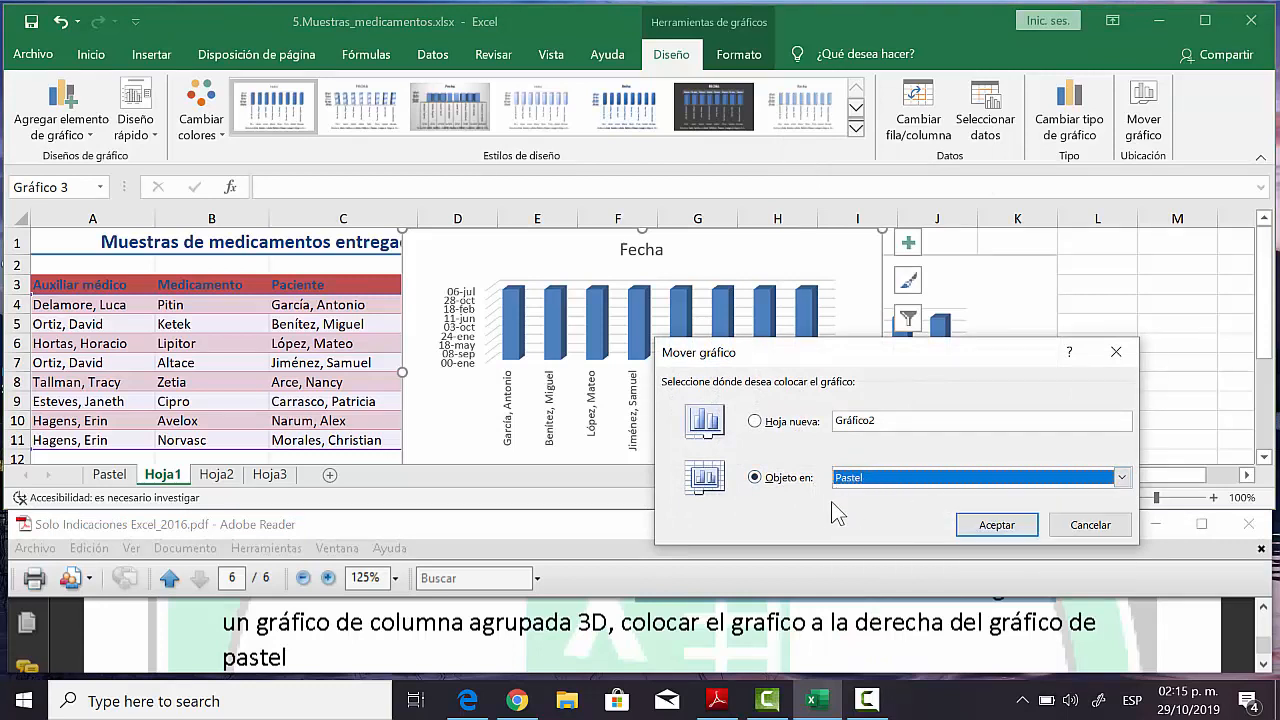
{"action": "left_click", "coordinate": [996, 526]}
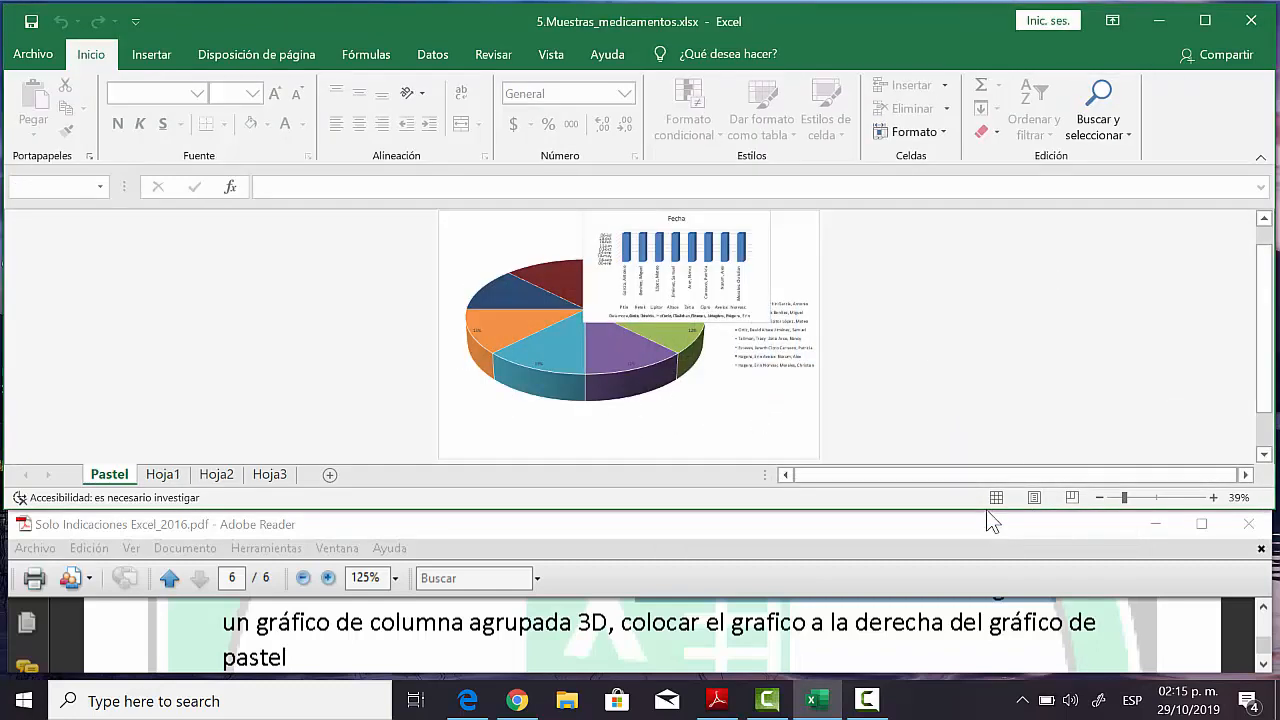
Reposition the Fecha column chart over the right side of the pie chart, flush with the chart sheet's right edge
{"action": "left_click", "coordinate": [763, 285]}
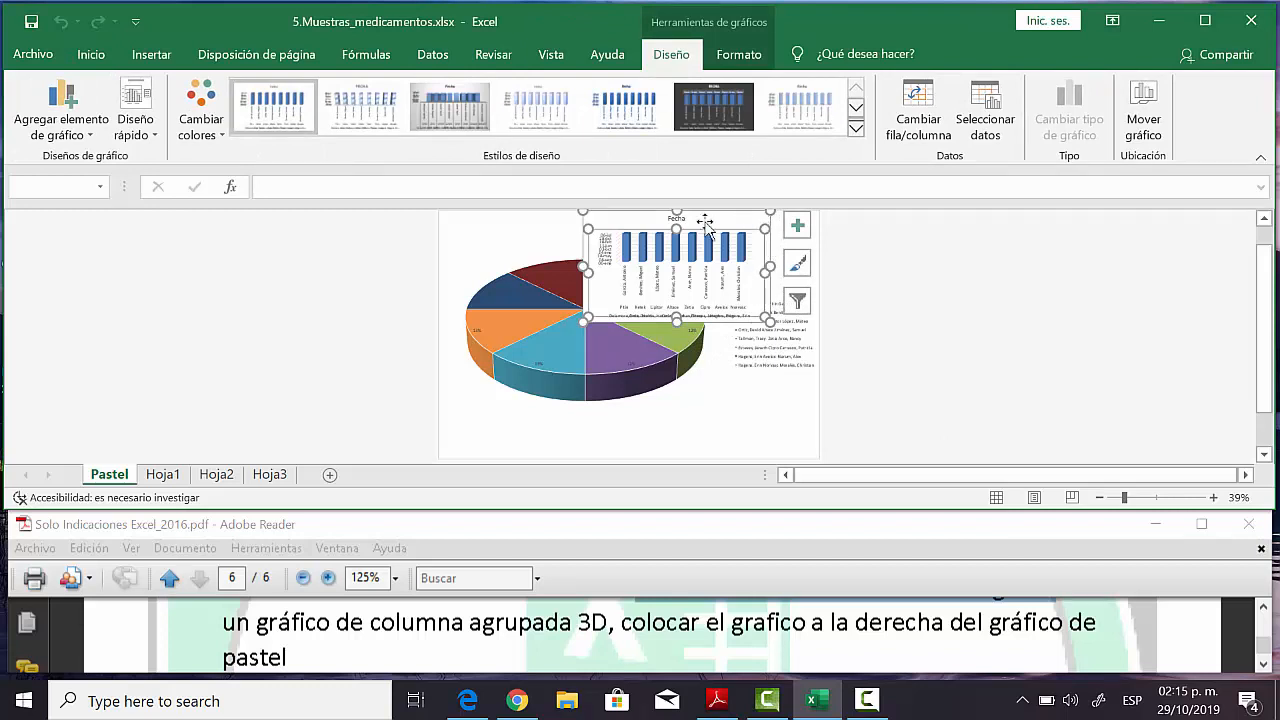
{"action": "left_click", "coordinate": [752, 214]}
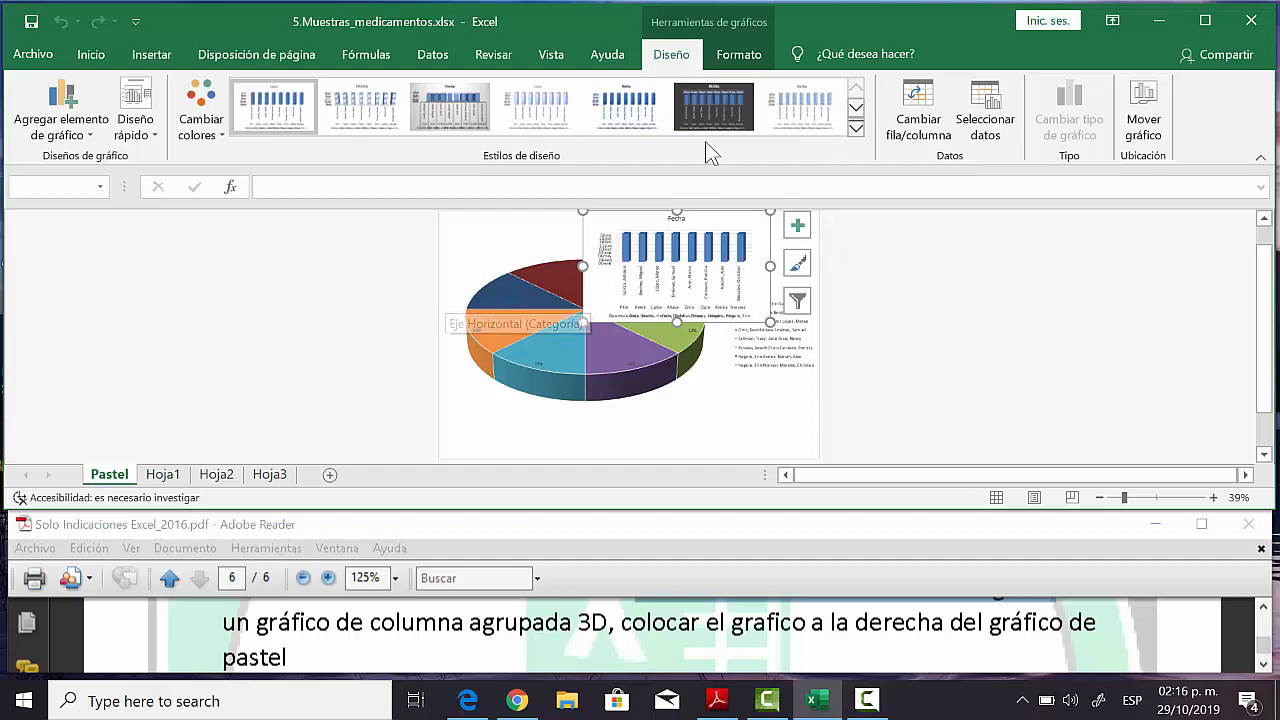
{"action": "left_click", "coordinate": [735, 268]}
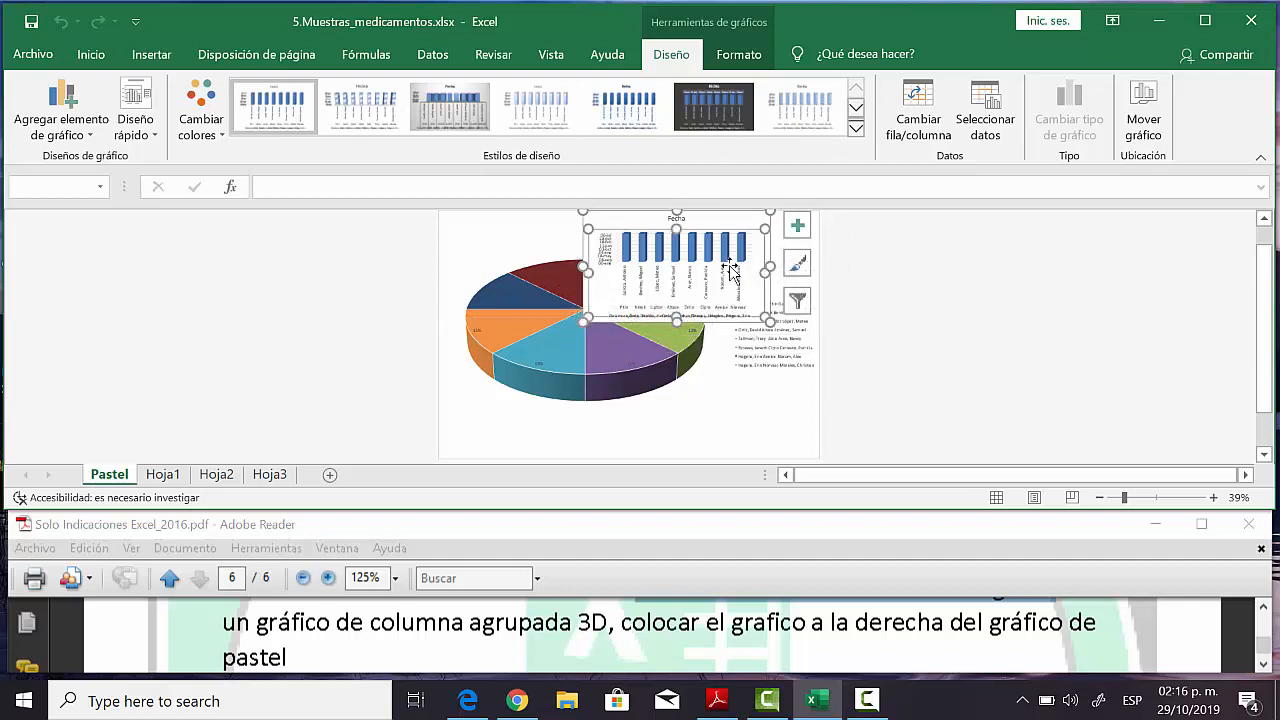
{"action": "left_click", "coordinate": [755, 220]}
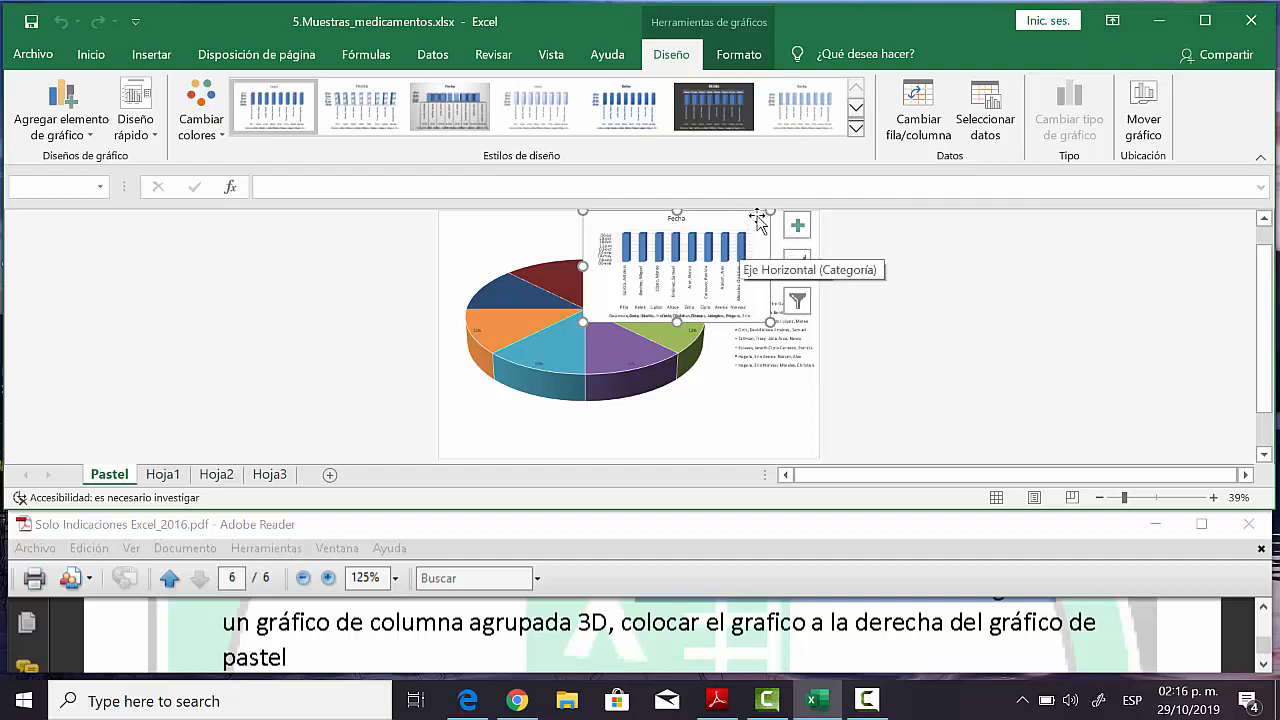
{"action": "left_click_drag", "start_coordinate": [758, 220], "coordinate": [813, 272]}
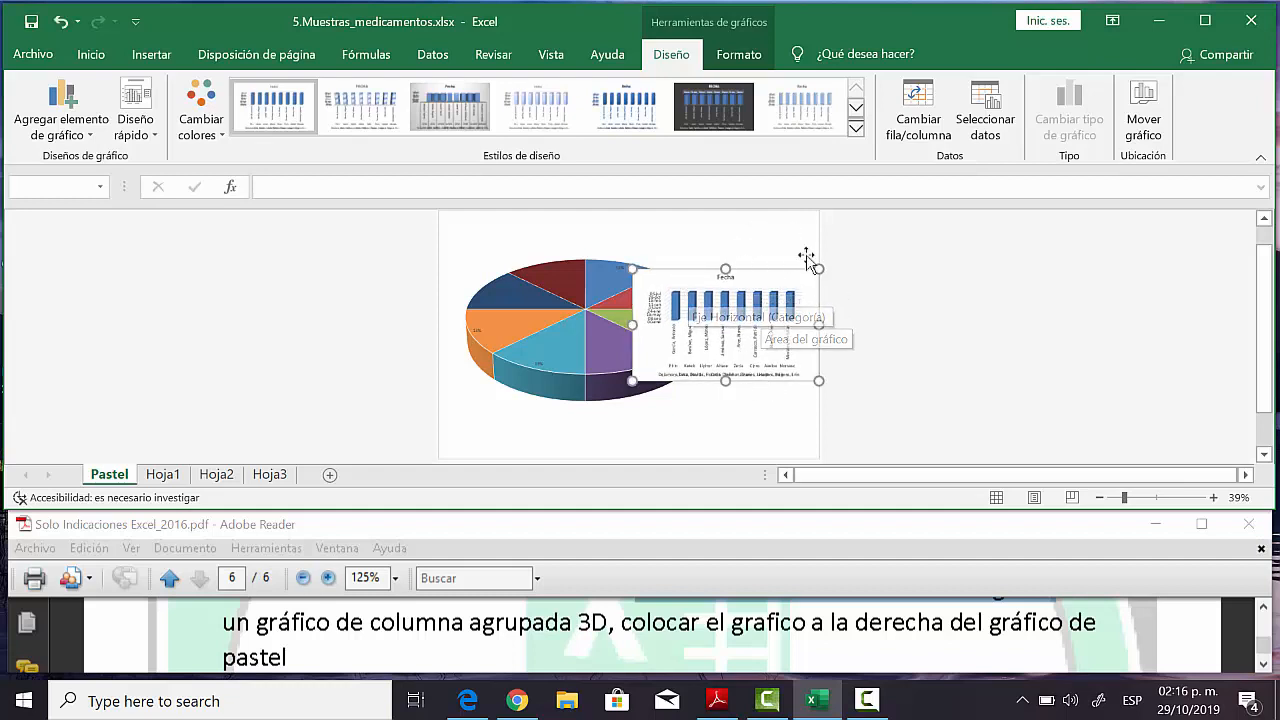
{"action": "mouse_move", "coordinate": [766, 277]}
{"action": "left_mouse_down"}
{"action": "mouse_move", "coordinate": [773, 244]}
{"action": "mouse_move", "coordinate": [774, 300]}
{"action": "mouse_move", "coordinate": [777, 260]}
{"action": "left_mouse_up"}
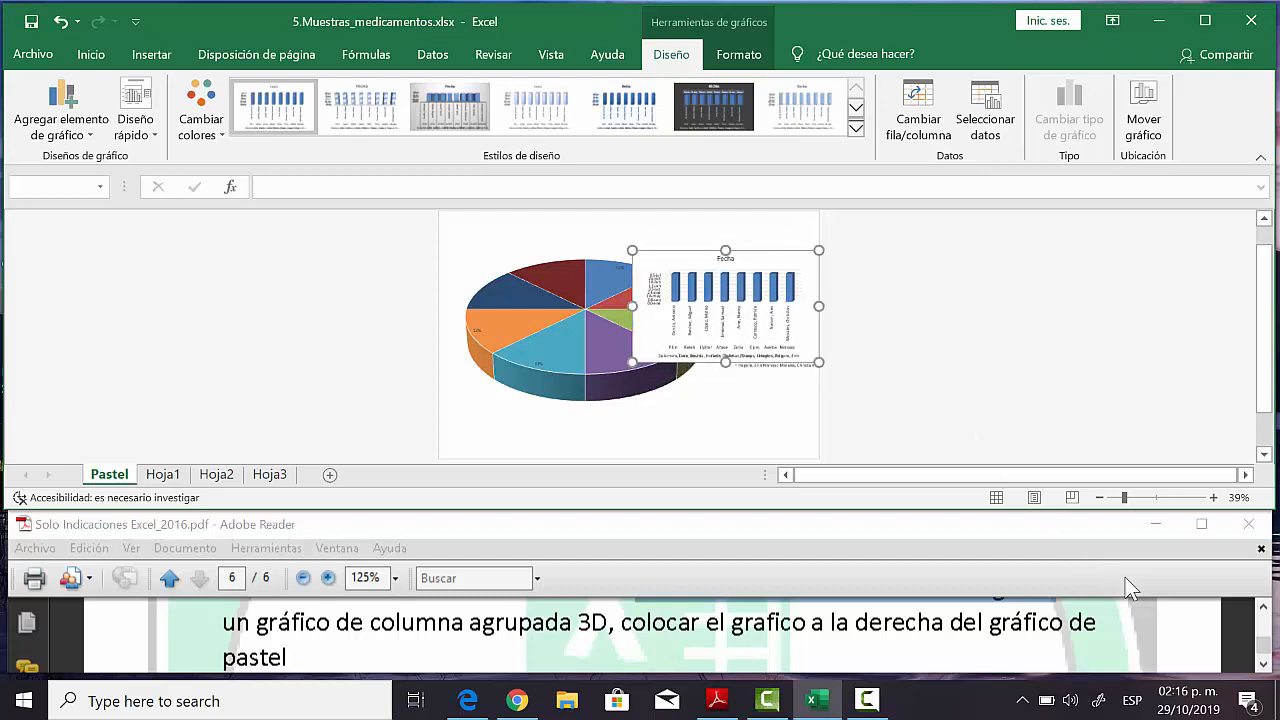
Consult task 5 in the PDF and replace the column chart's title on the Pastel sheet with Medicamentos
{"action": "left_click_drag", "start_coordinate": [1262, 666], "coordinate": [1262, 666]}
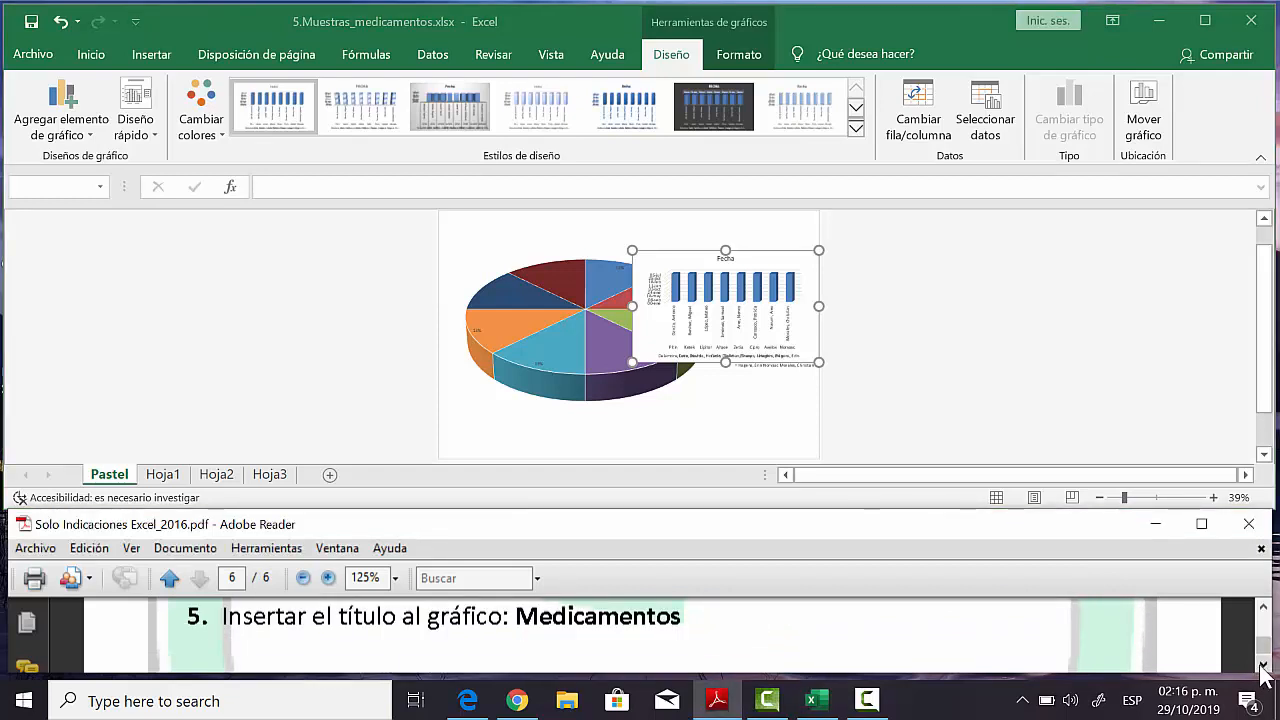
{"action": "left_click", "coordinate": [1213, 497]}
{"action": "left_click", "coordinate": [1213, 497]}
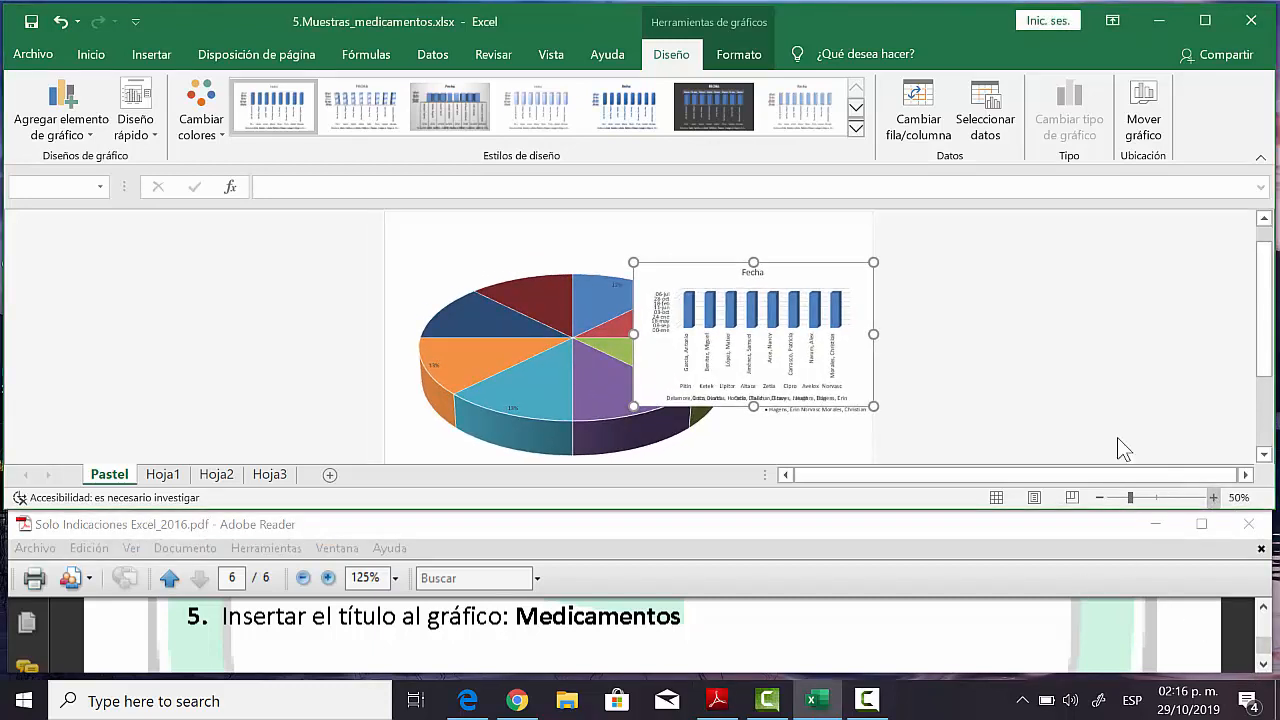
{"action": "left_click", "coordinate": [759, 271]}
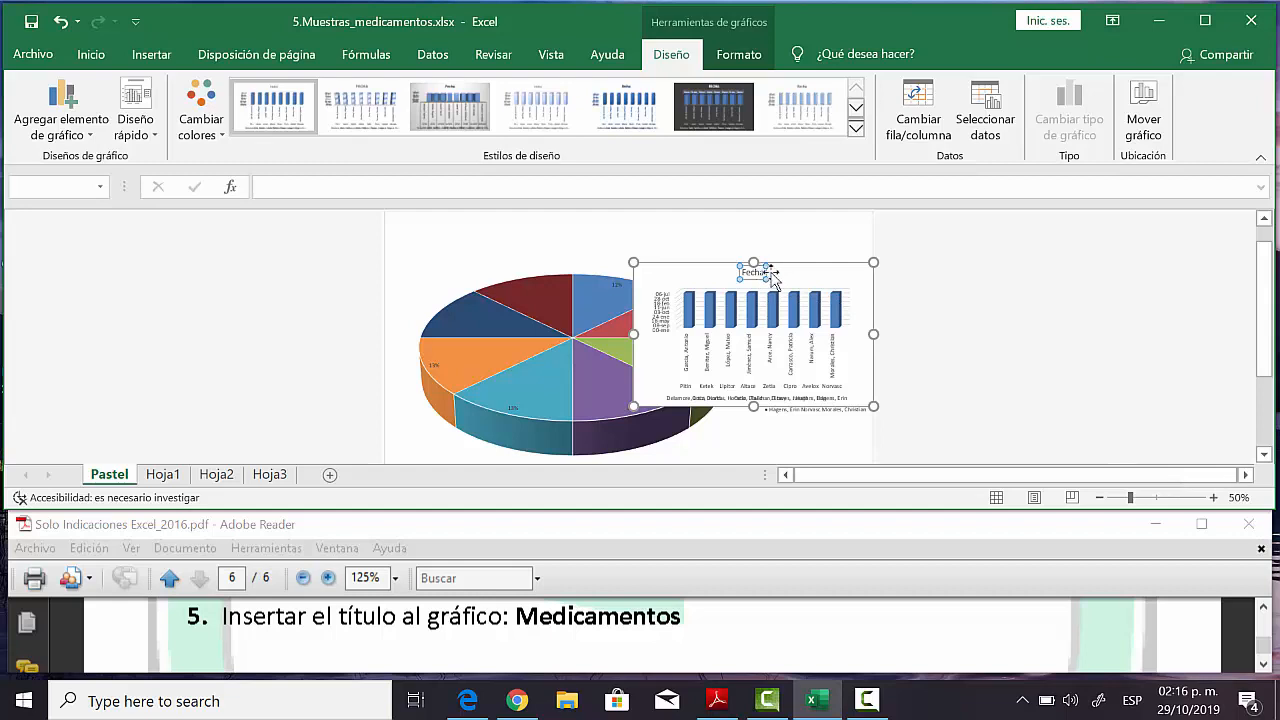
{"action": "left_click", "coordinate": [766, 272]}
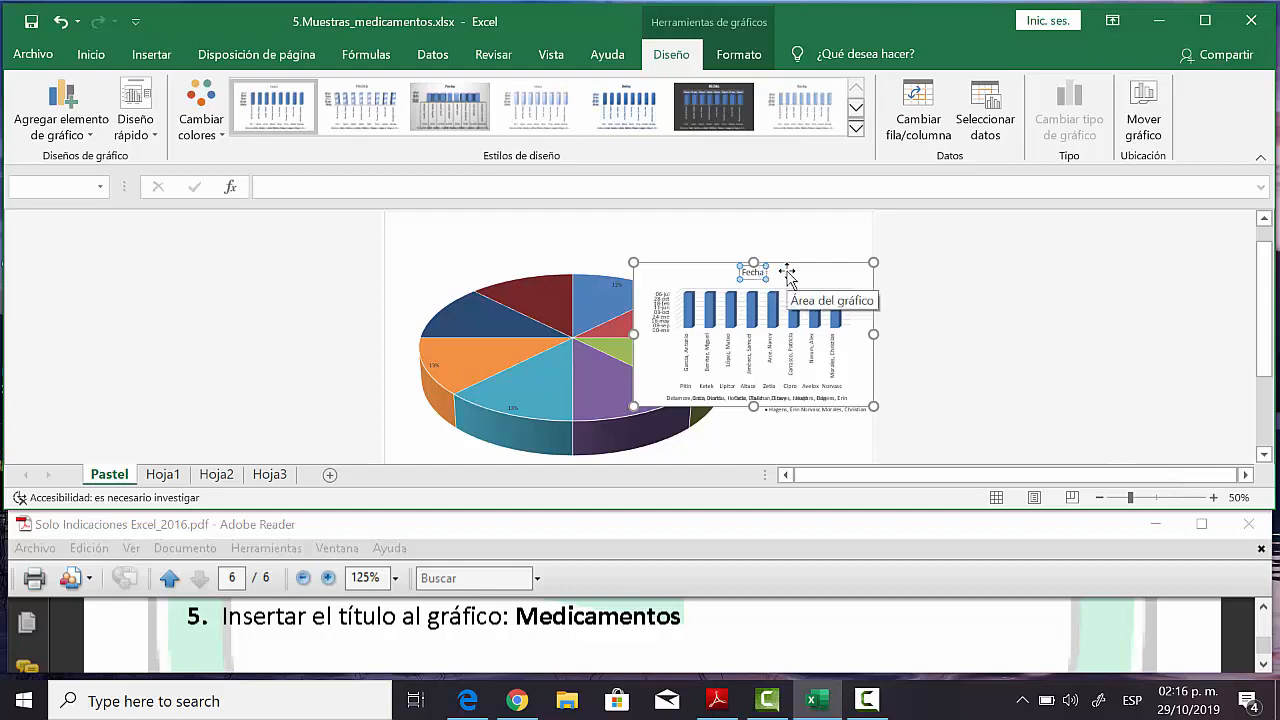
{"action": "key", "text": "BackSpace"}
{"action": "key", "text": "BackSpace"}
{"action": "key", "text": "BackSpace"}
{"action": "type", "text": "Medicamentos"}
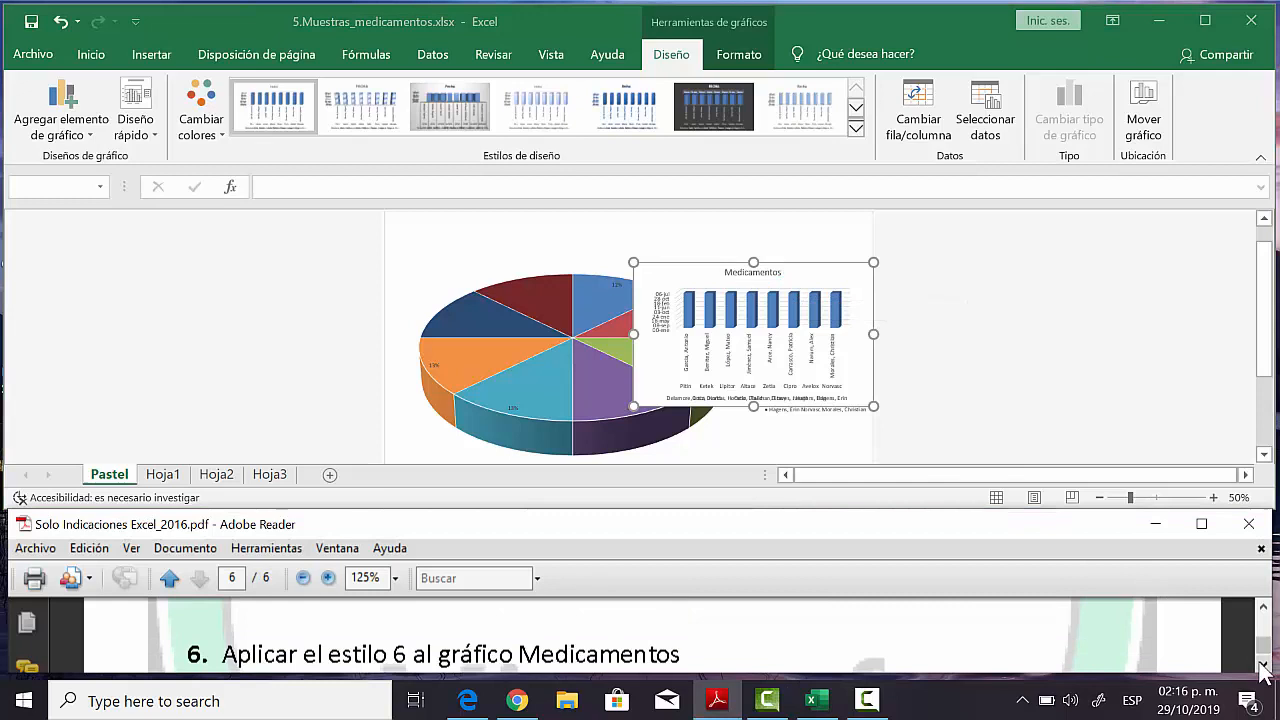
Consult task 6 in the PDF and apply chart style Estilo 6 to the Medicamentos chart
{"action": "scroll", "coordinate": [946, 610], "scroll_direction": "down", "scroll_amount": 1}
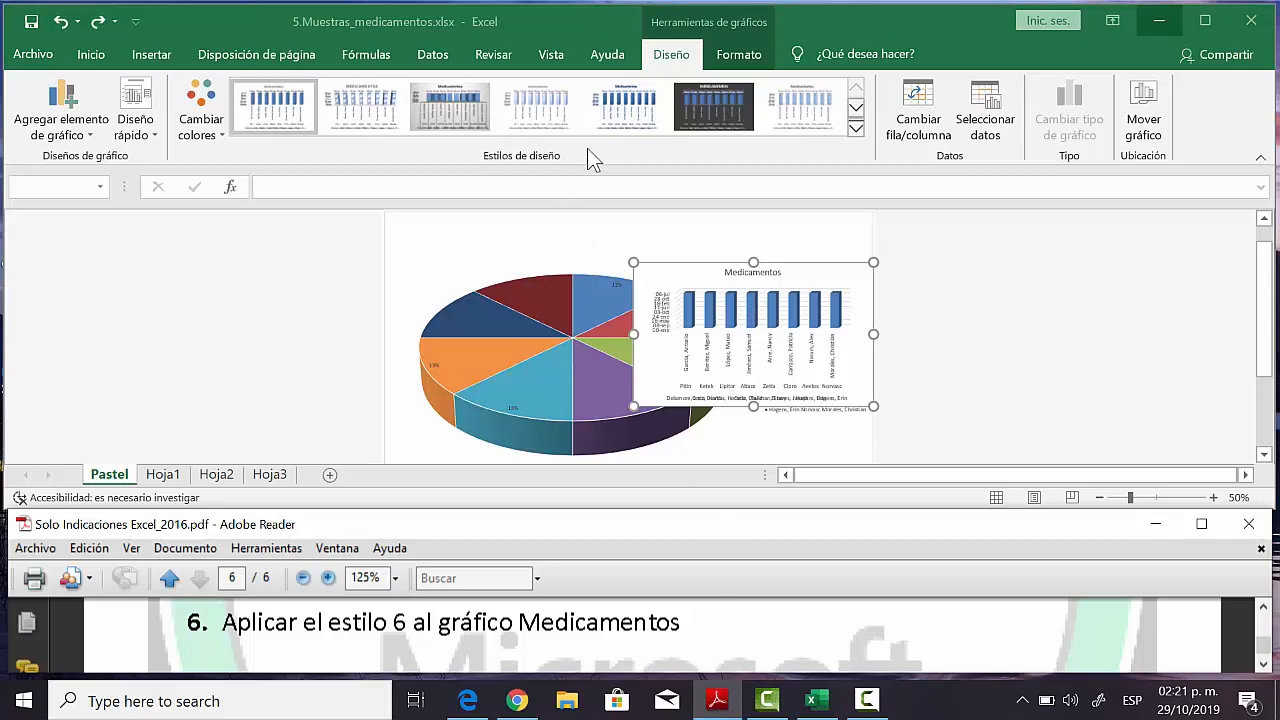
{"action": "left_click", "coordinate": [856, 131]}
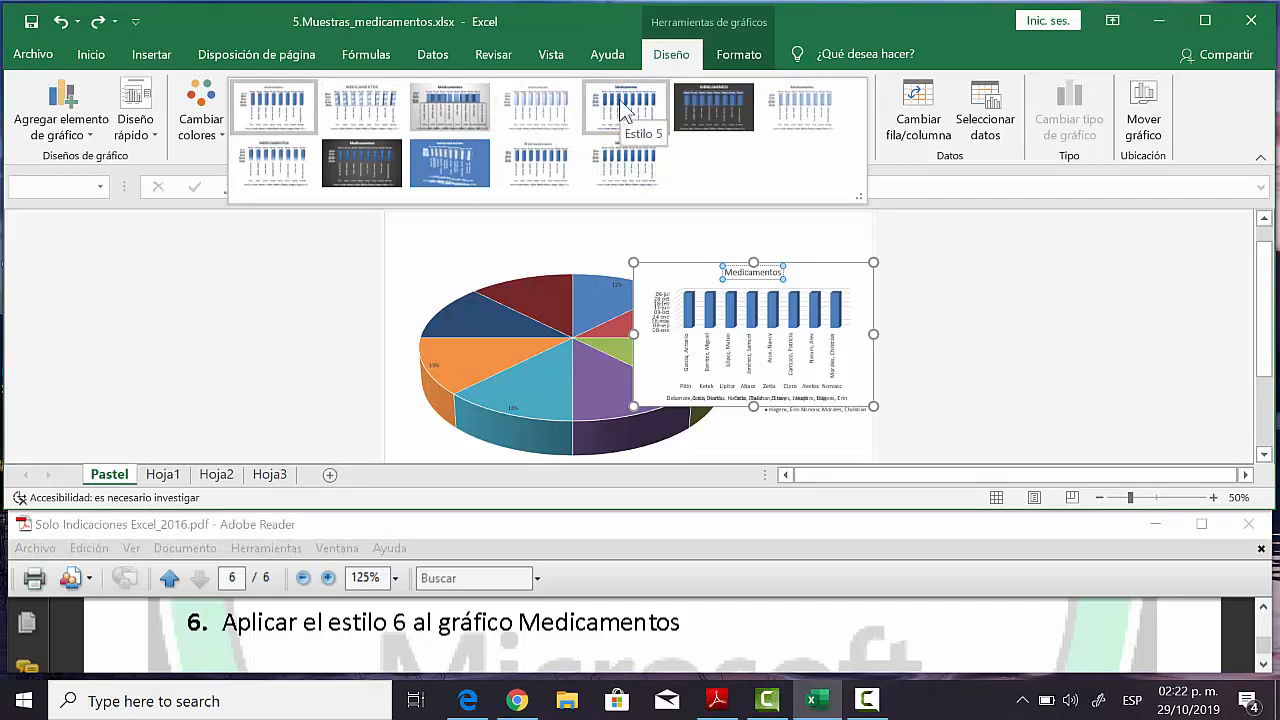
{"action": "left_click", "coordinate": [704, 101]}
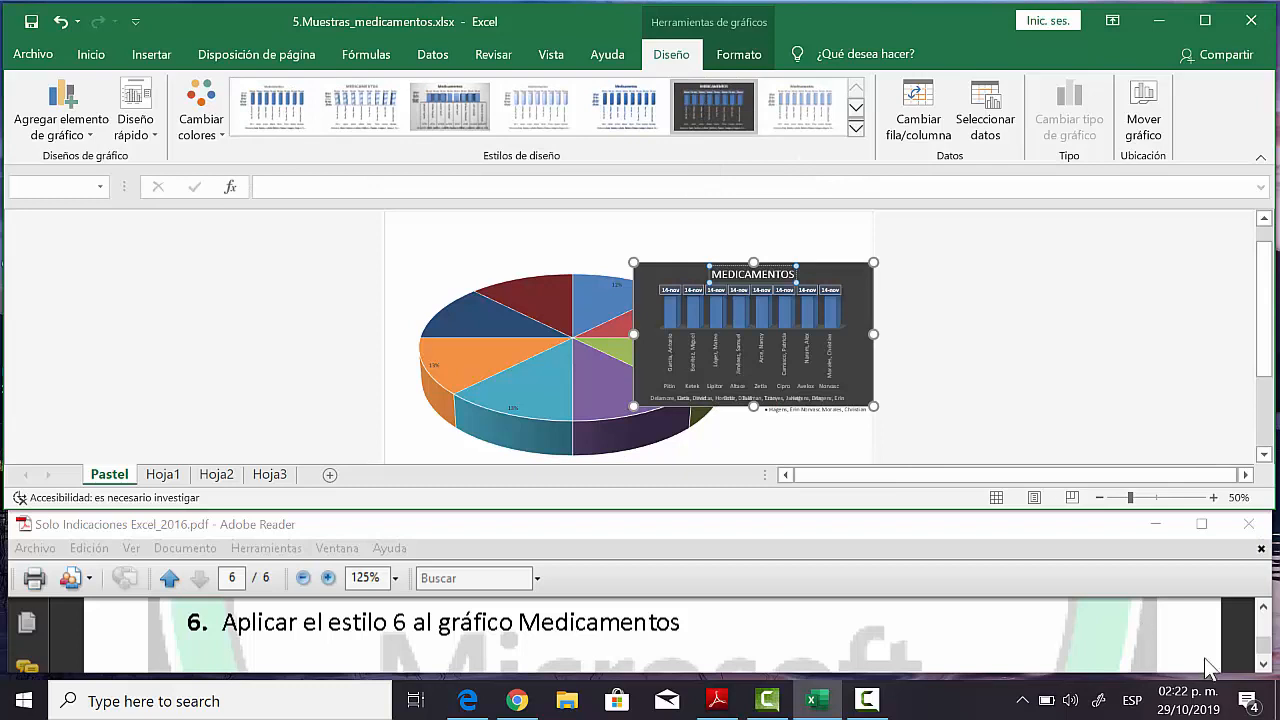
Consult task 7 in the PDF and apply the orange Monocromático 6 color palette to the Medicamentos chart
{"action": "left_click", "coordinate": [1262, 666]}
{"action": "left_click", "coordinate": [1263, 666]}
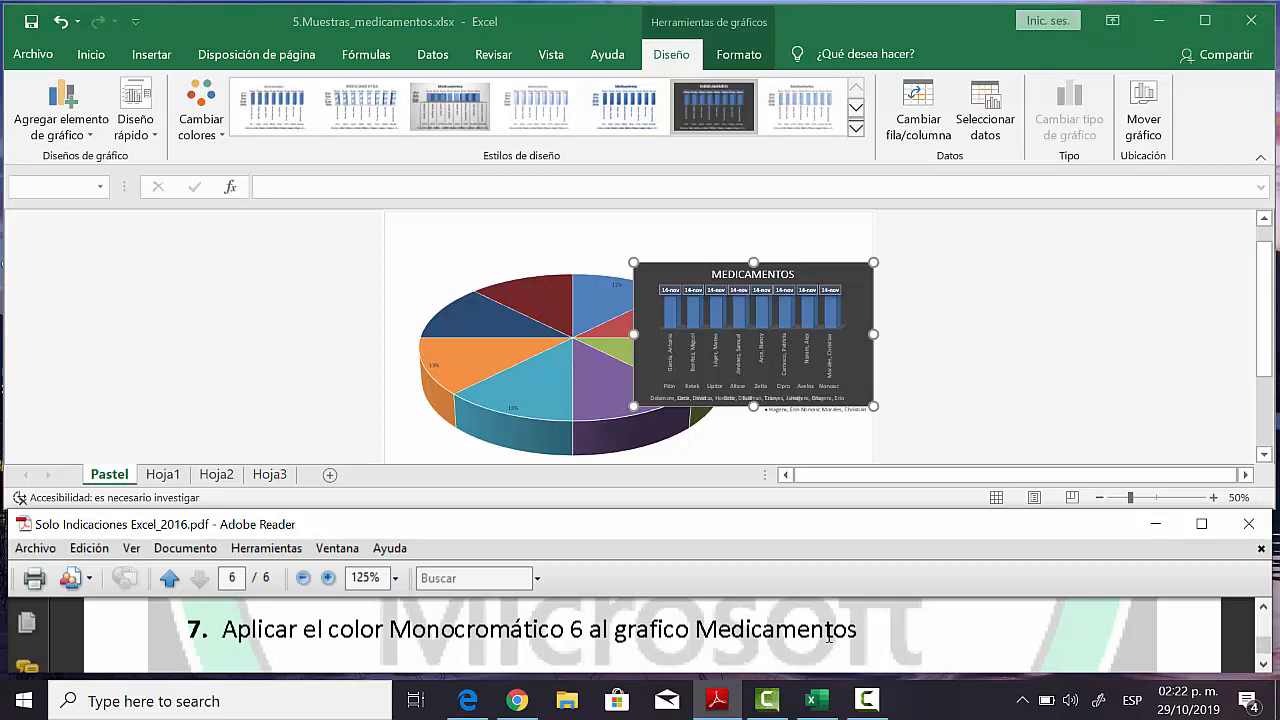
{"action": "left_click", "coordinate": [213, 135]}
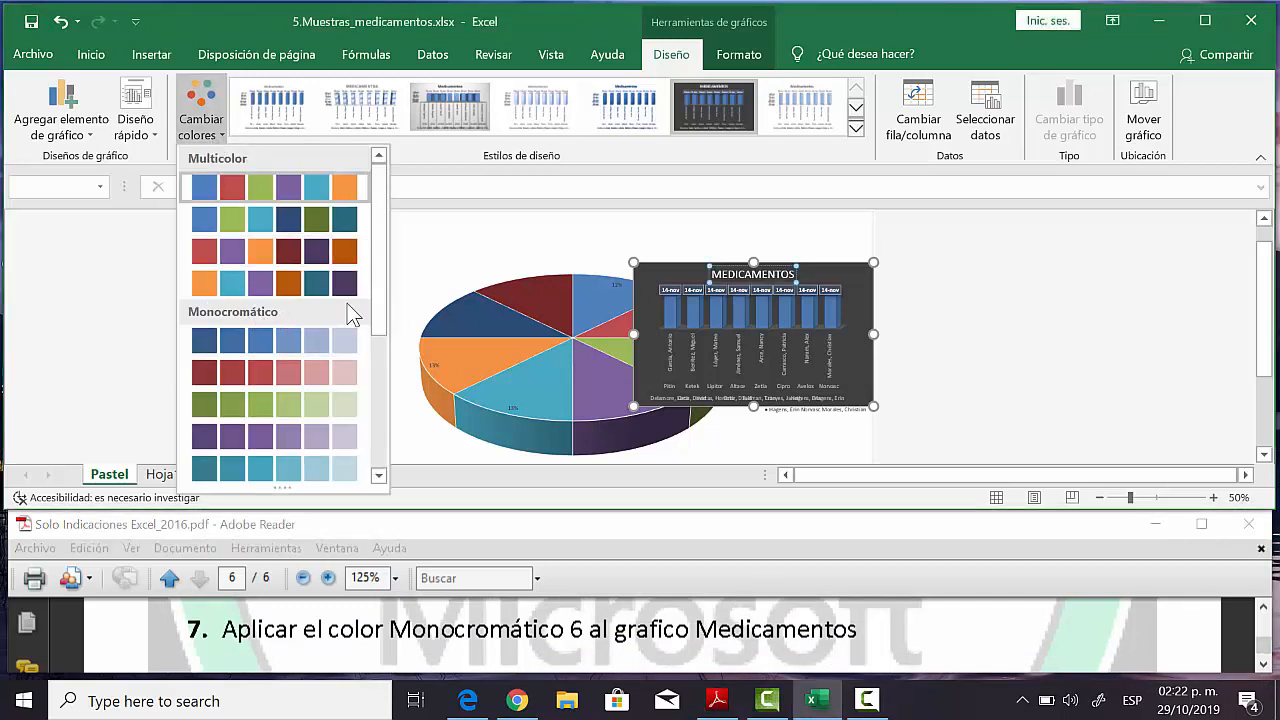
{"action": "left_click_drag", "start_coordinate": [384, 305], "coordinate": [391, 360]}
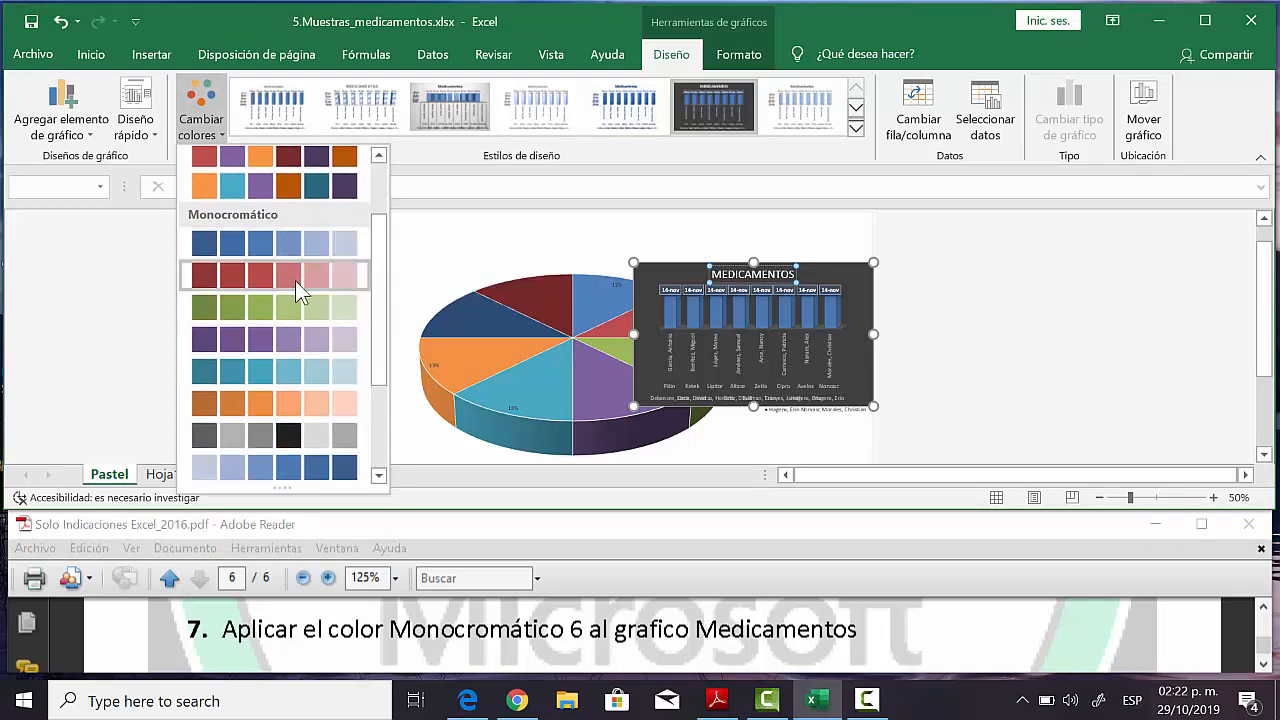
{"action": "left_click", "coordinate": [297, 408]}
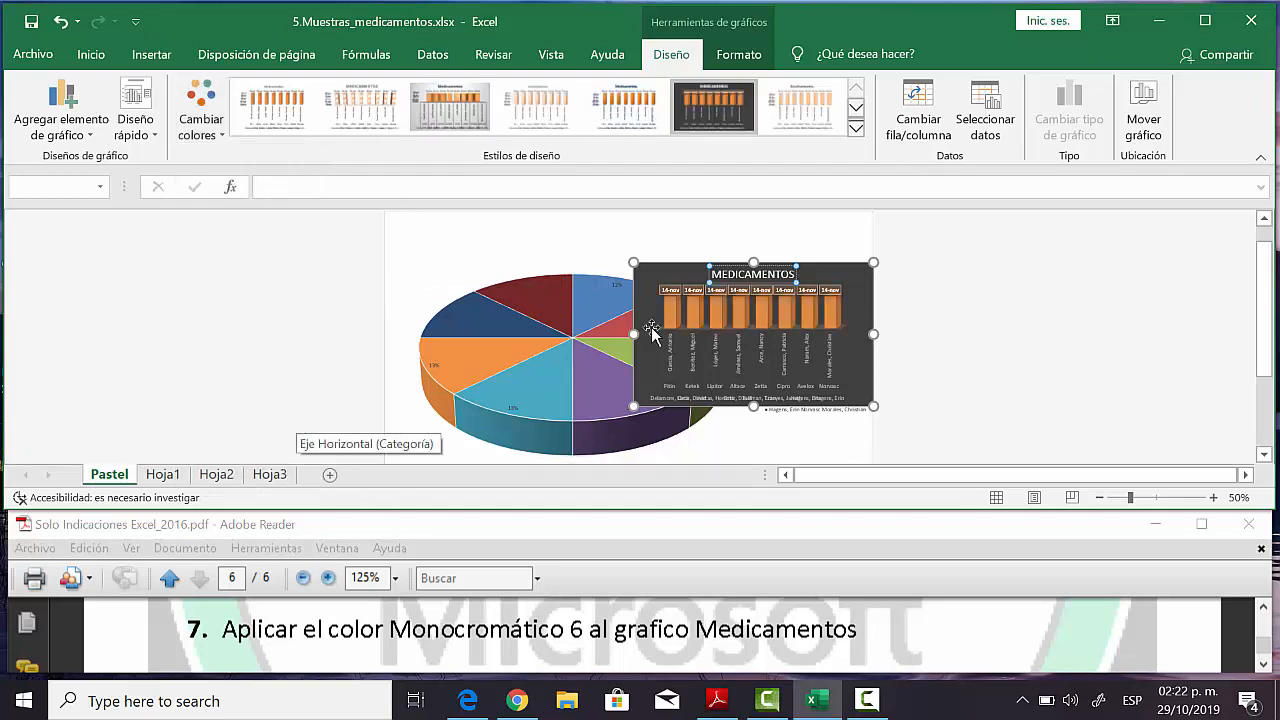
Consult task 8 in the PDF and swap the rows and columns of the Medicamentos chart
{"action": "left_click", "coordinate": [1264, 664]}
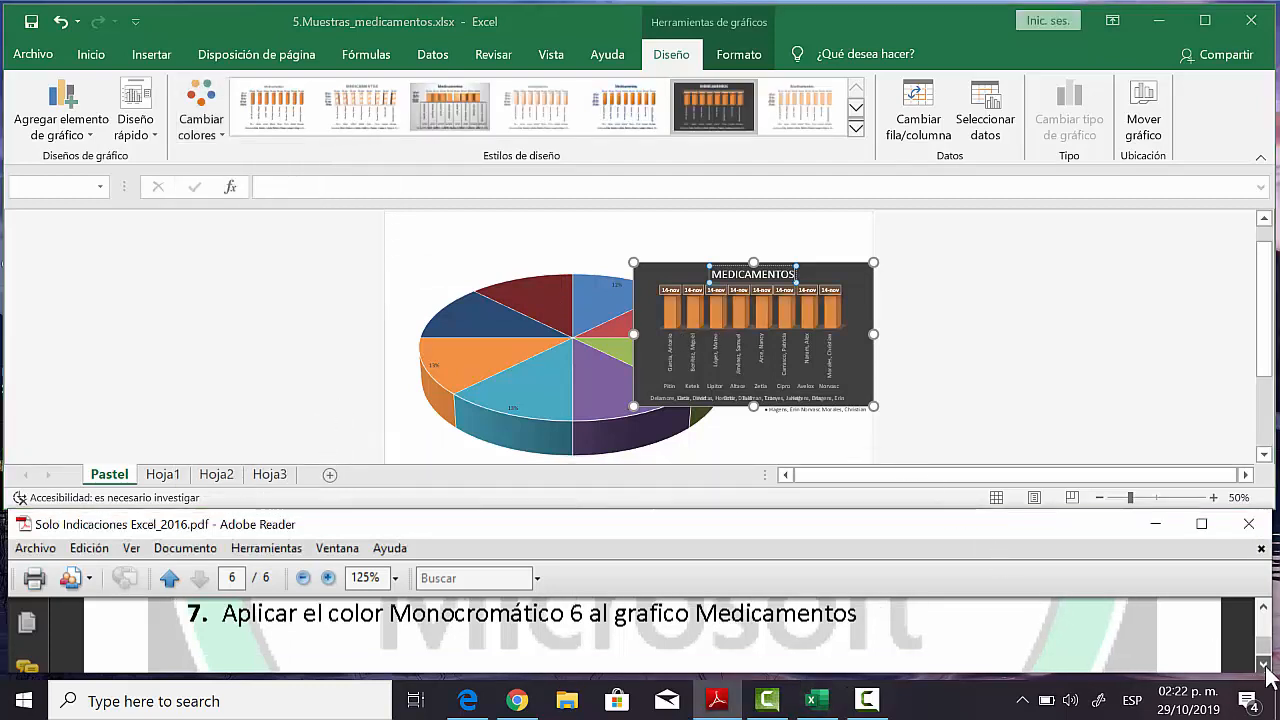
{"action": "left_click", "coordinate": [1264, 665]}
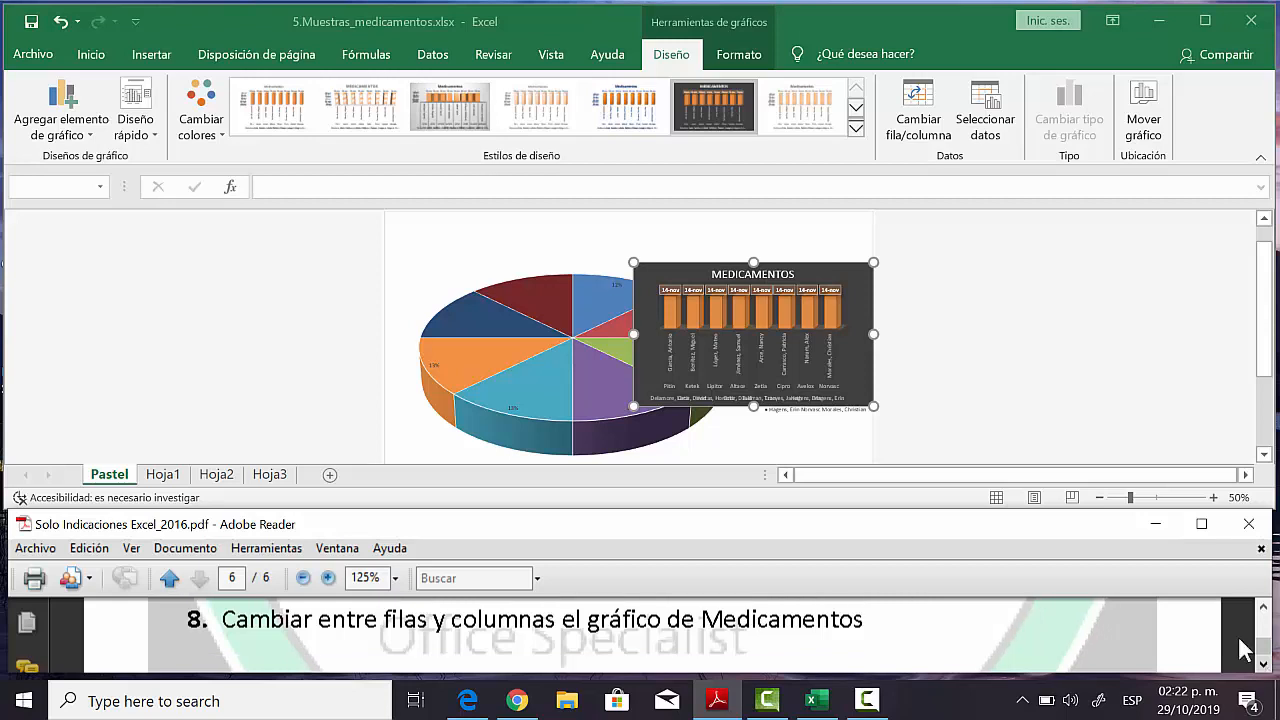
{"action": "left_click", "coordinate": [931, 136]}
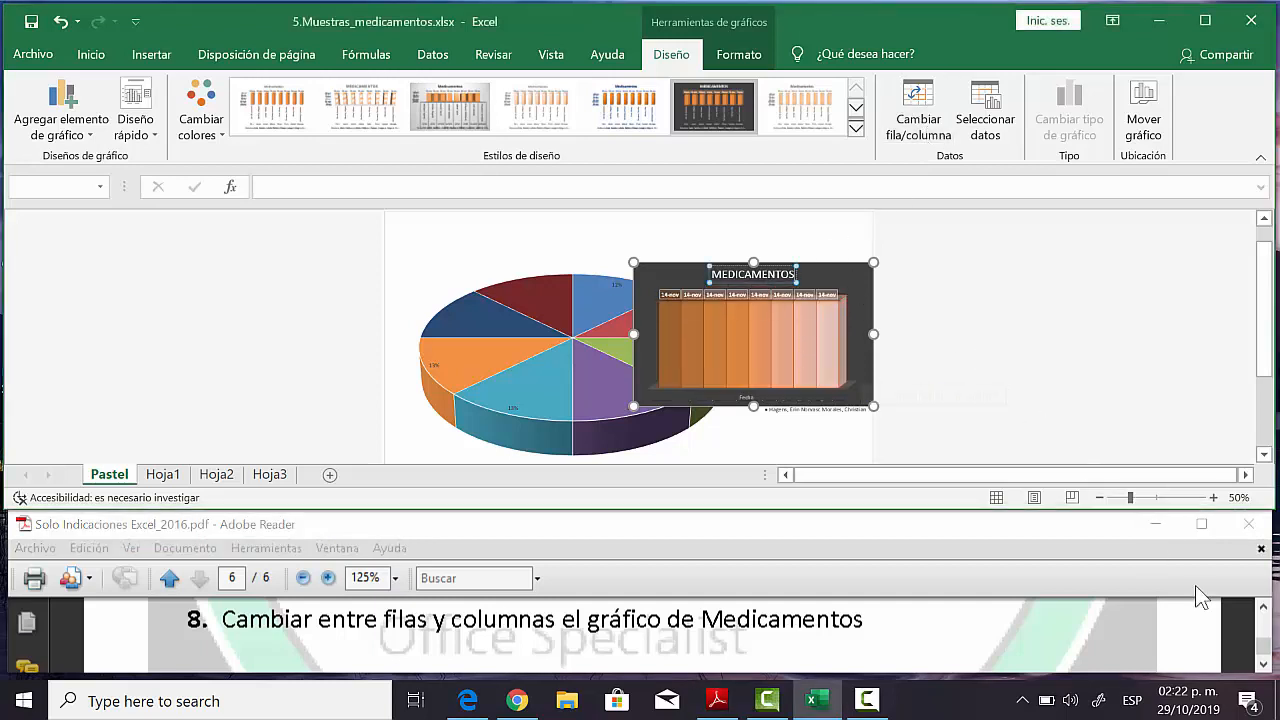
Consult task 9 in the PDF and select the Auxiliar médico, Paciente and Fecha columns, rows 3 to 11, on Hoja1
{"action": "left_click", "coordinate": [1263, 664]}
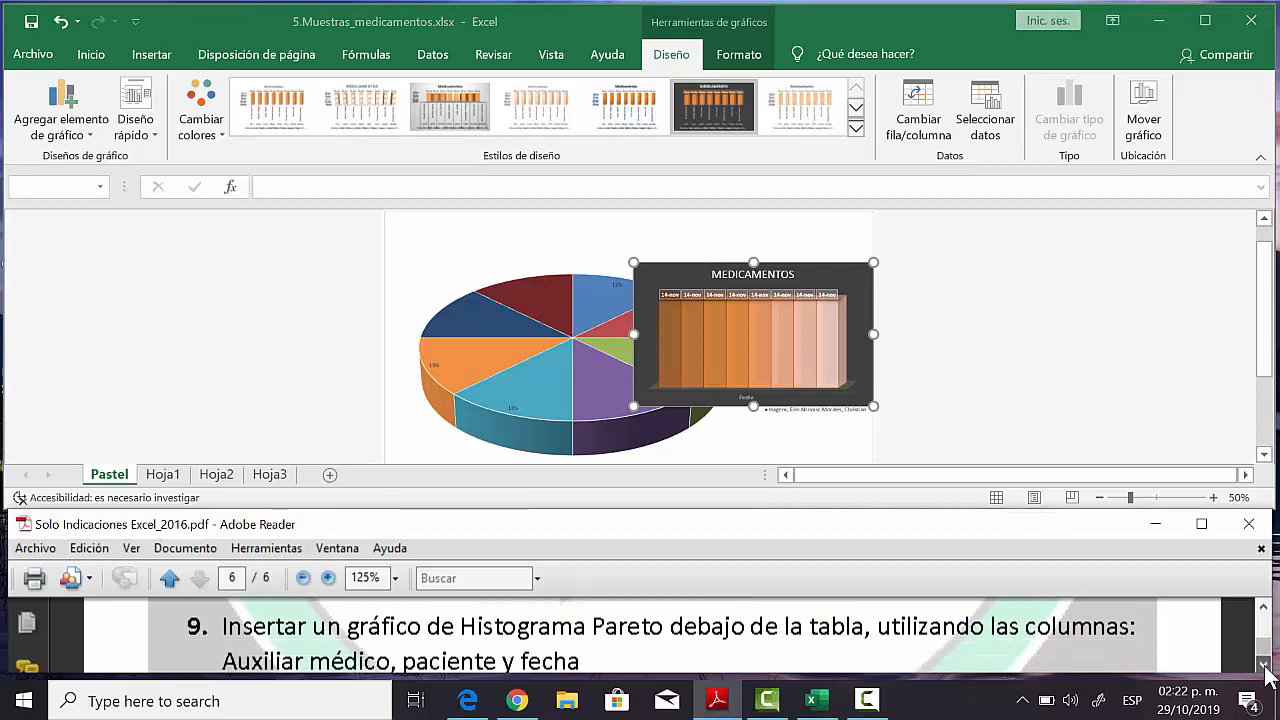
{"action": "left_click", "coordinate": [1263, 664]}
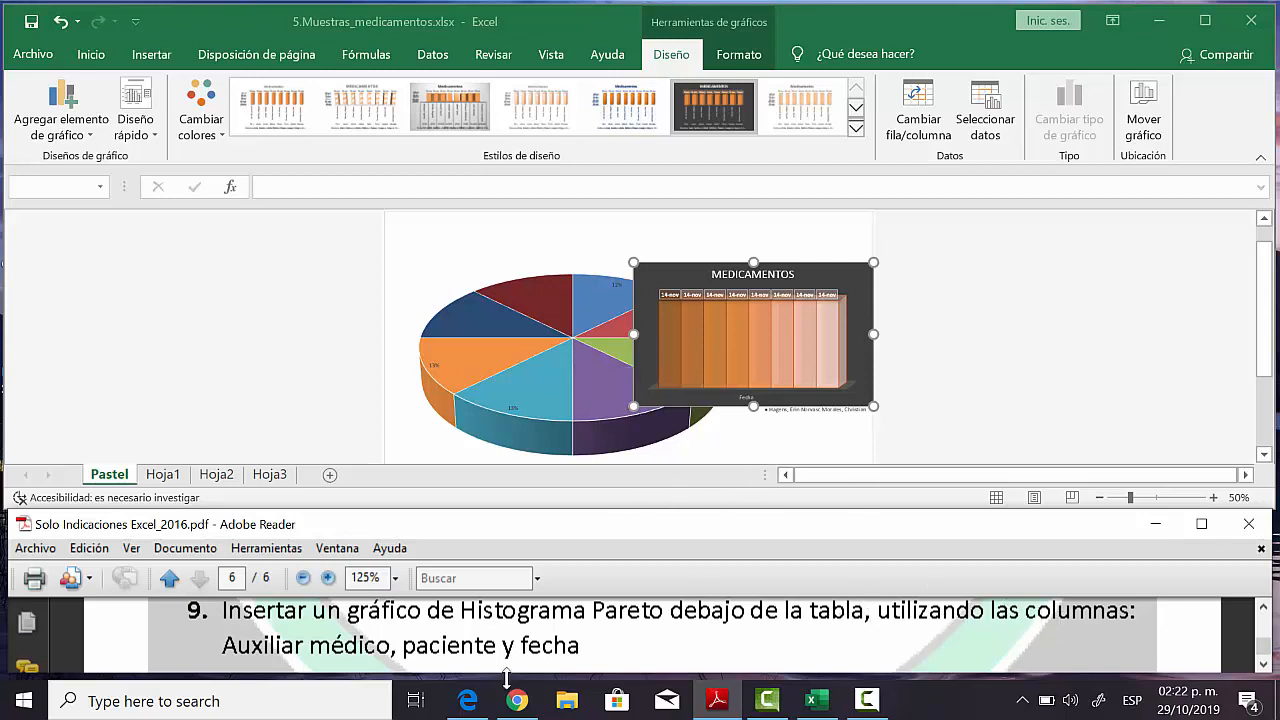
{"action": "left_click", "coordinate": [952, 330]}
{"action": "left_click", "coordinate": [953, 328]}
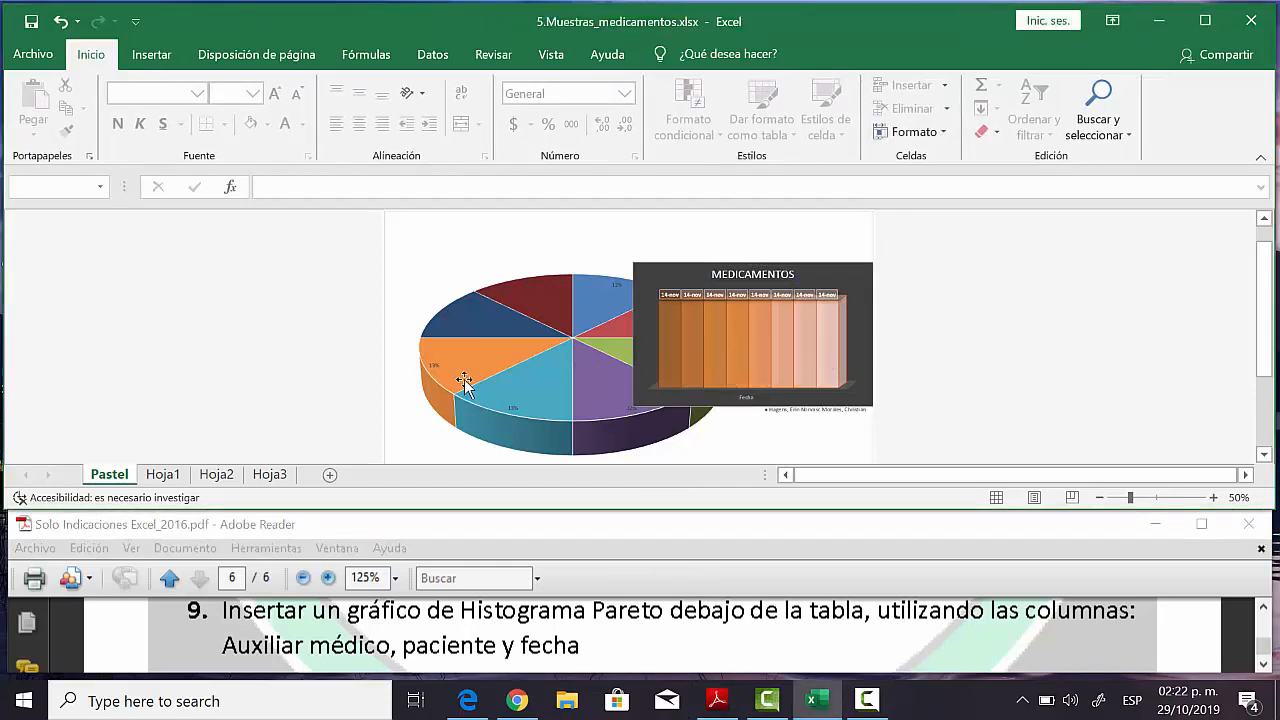
{"action": "left_click", "coordinate": [164, 476]}
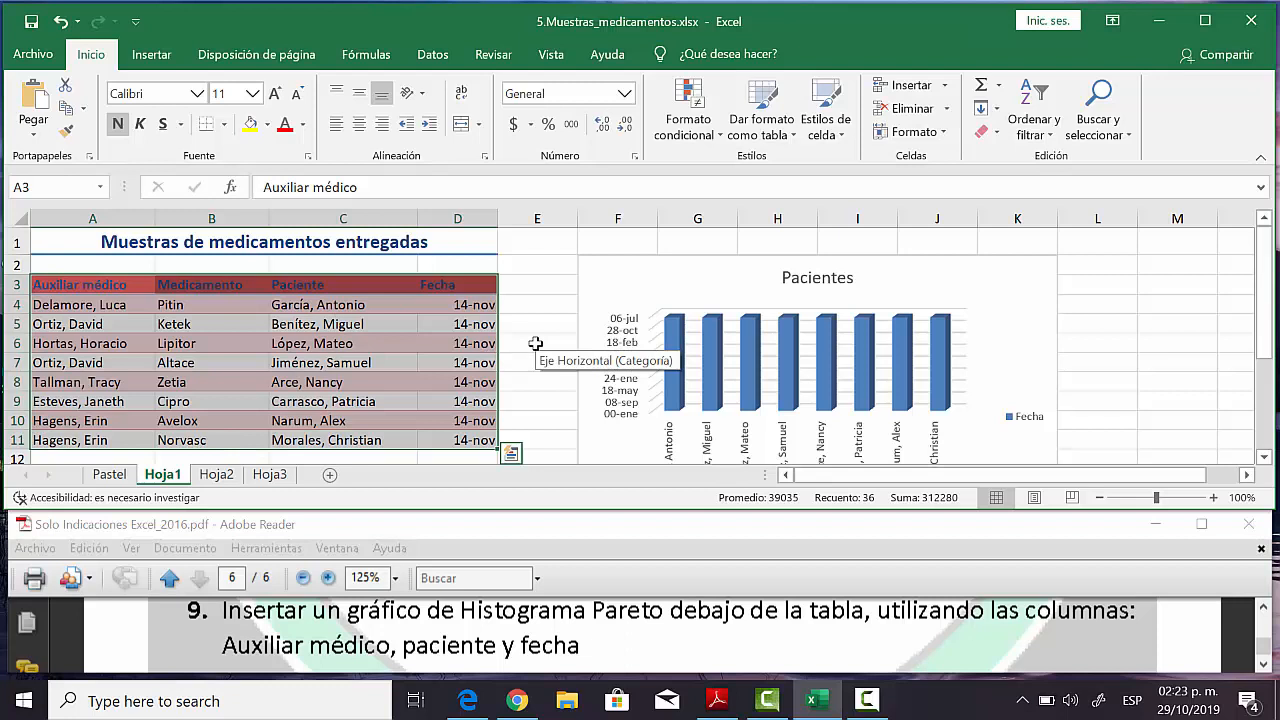
{"action": "left_click_drag", "start_coordinate": [85, 284], "coordinate": [83, 440]}
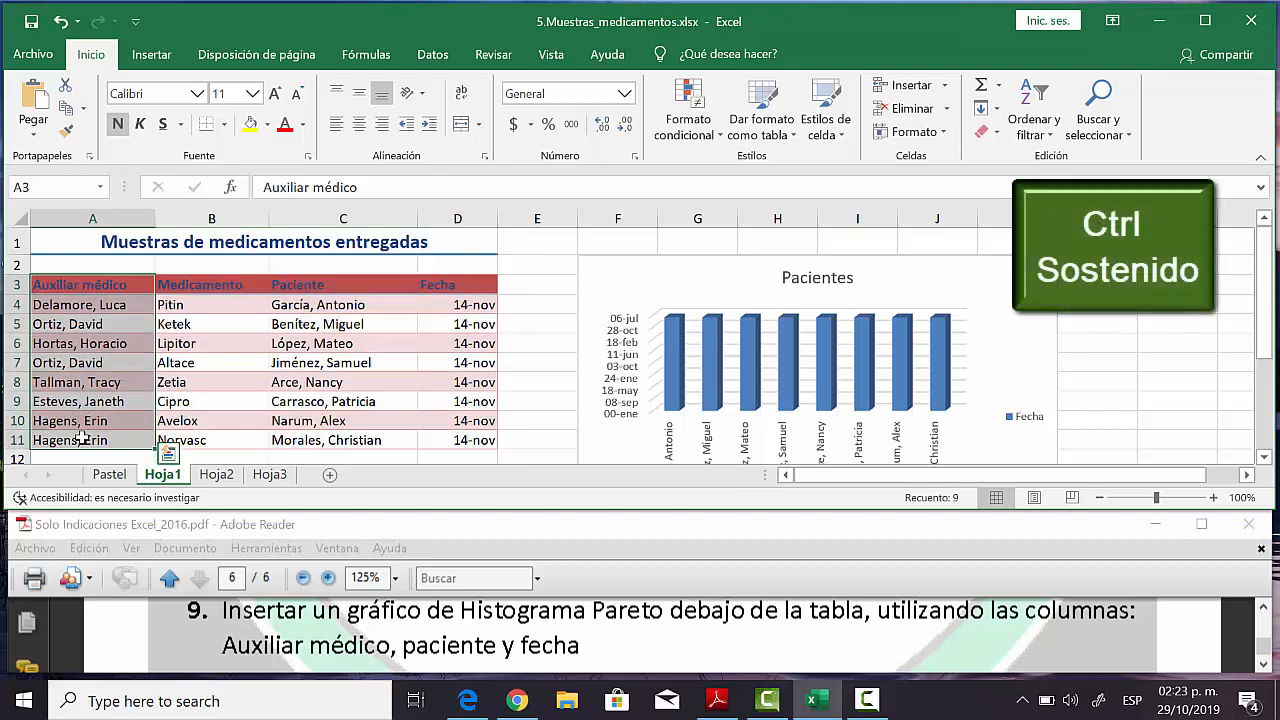
{"action": "left_click", "coordinate": [334, 284], "text": "ctrl"}
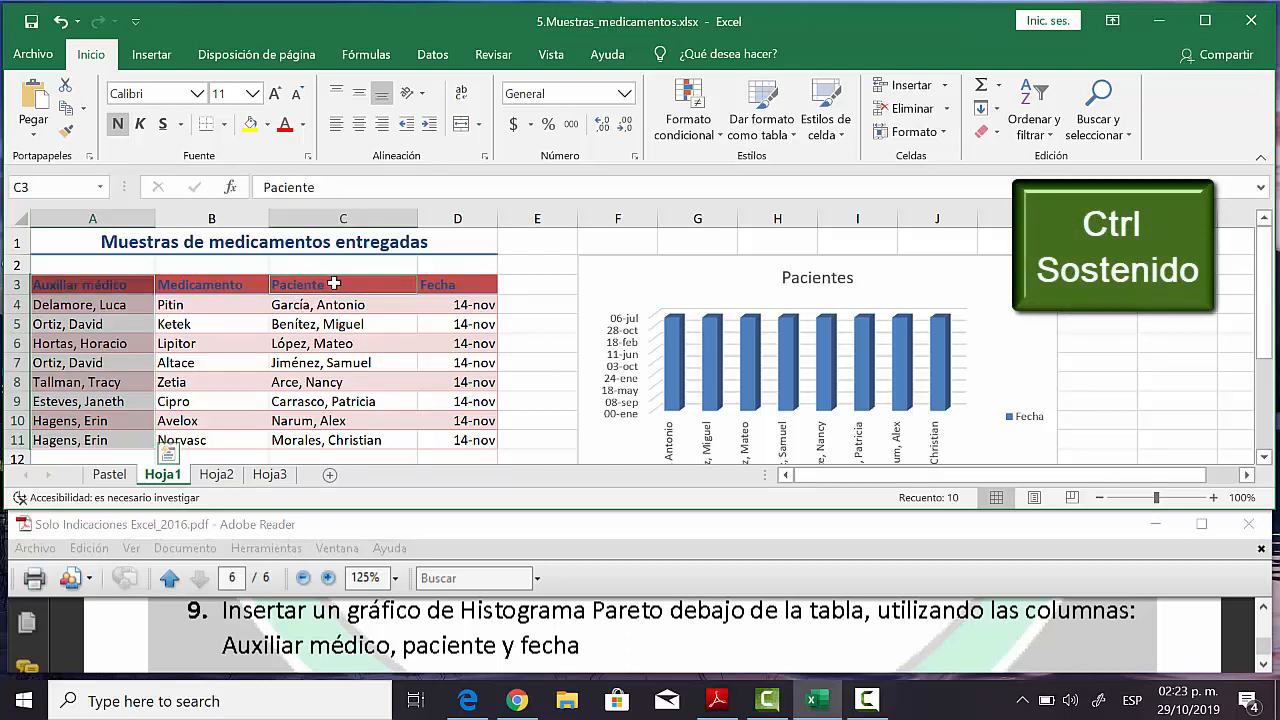
{"action": "left_click_drag", "start_coordinate": [334, 284], "coordinate": [343, 440]}
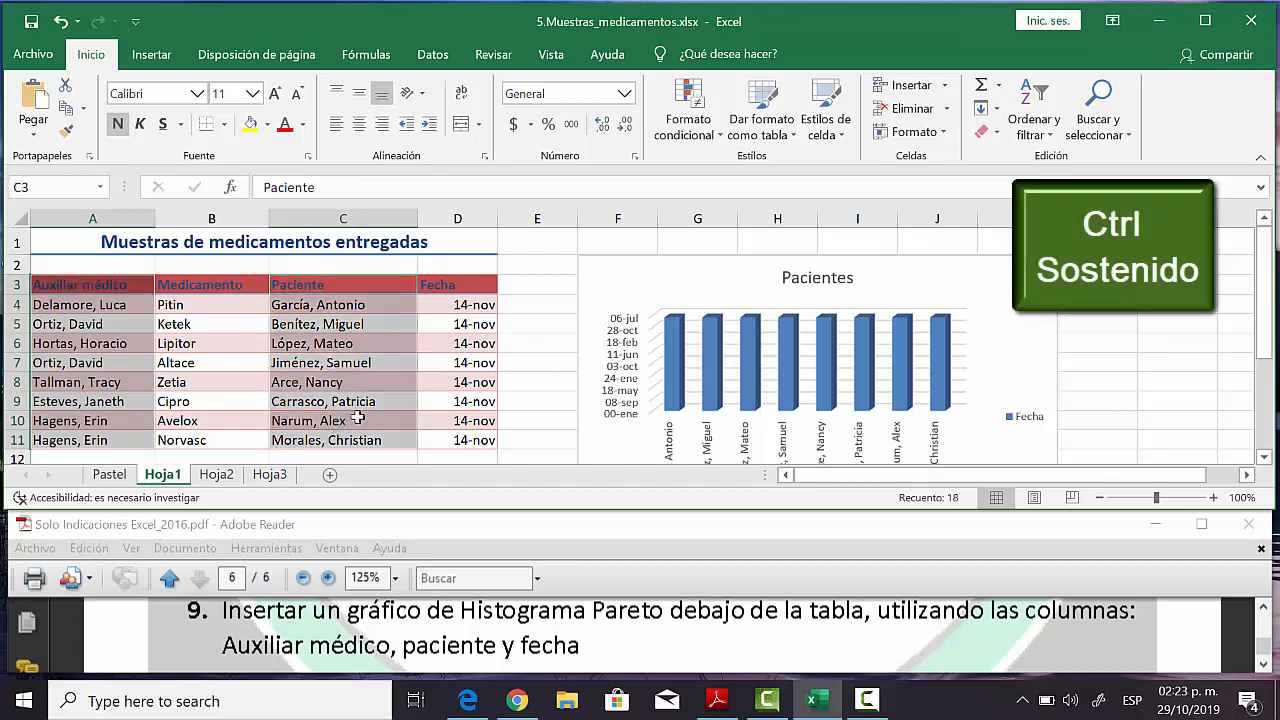
{"action": "left_click_drag", "start_coordinate": [468, 283], "coordinate": [481, 437]}
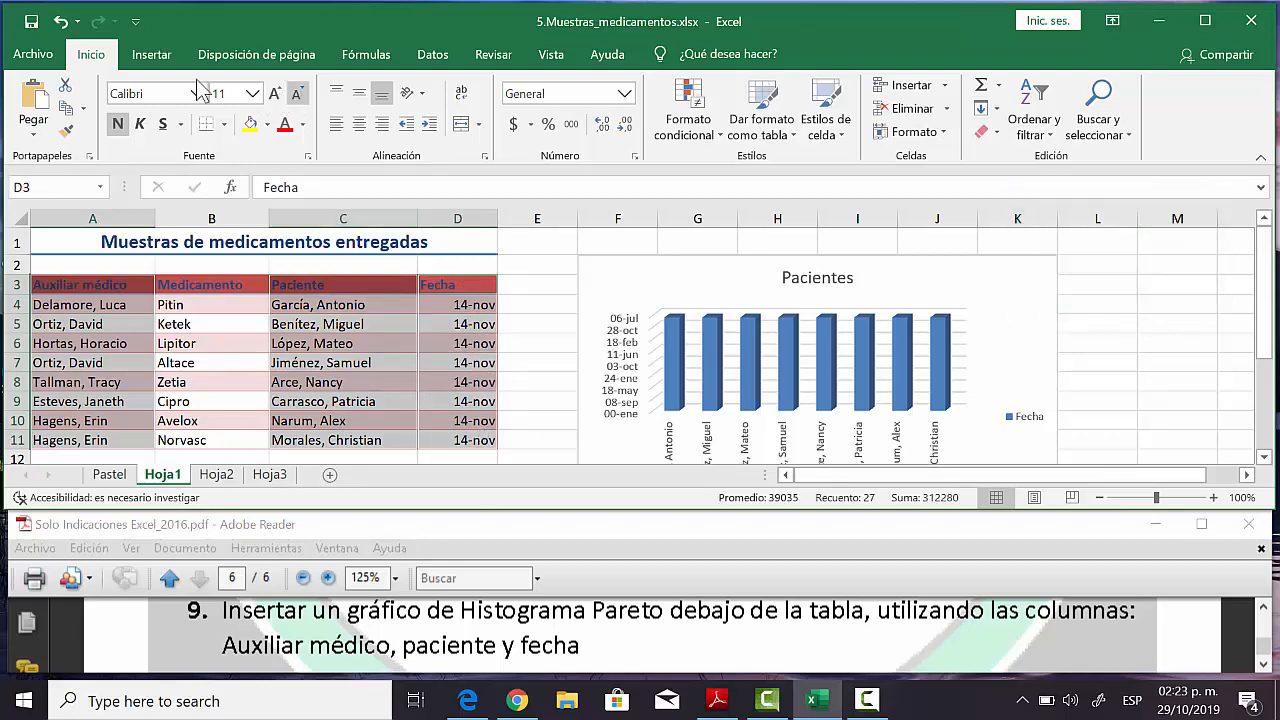
Insert a Pareto histogram chart from the selected Auxiliar médico, Paciente and Fecha data
{"action": "left_click", "coordinate": [150, 62]}
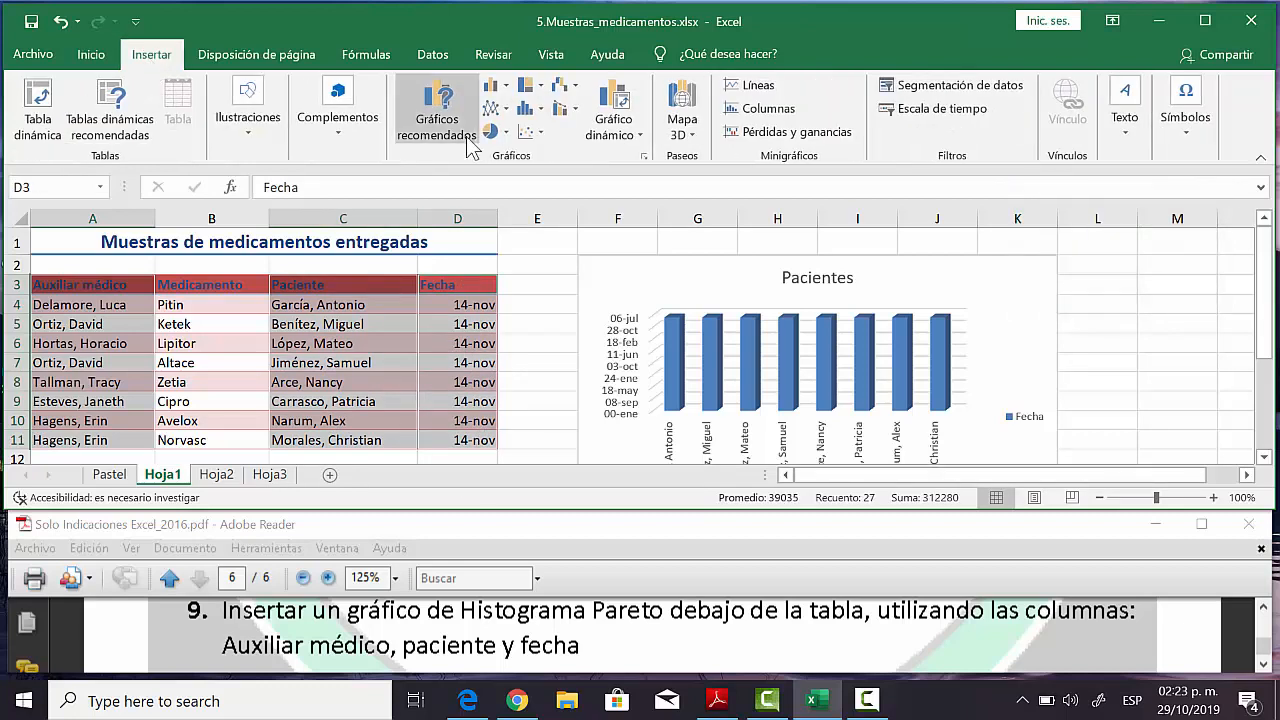
{"action": "left_click", "coordinate": [644, 156]}
{"action": "left_click", "coordinate": [494, 47]}
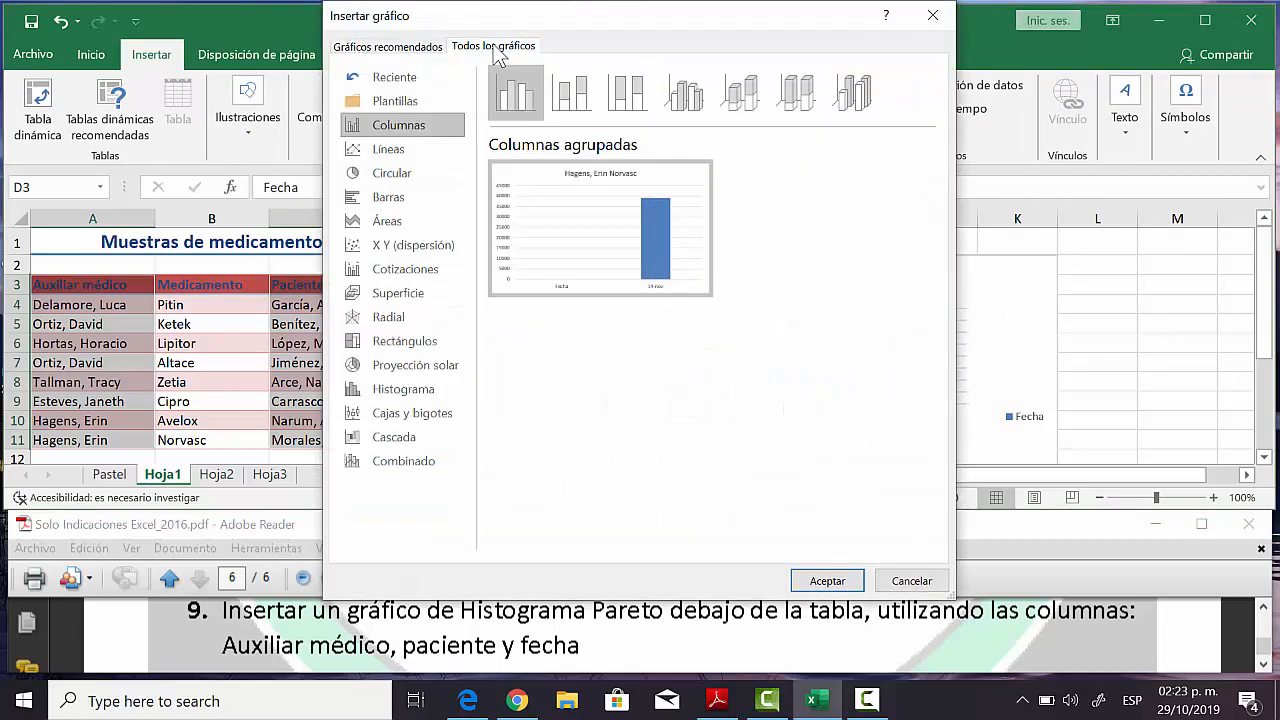
{"action": "left_click", "coordinate": [428, 392]}
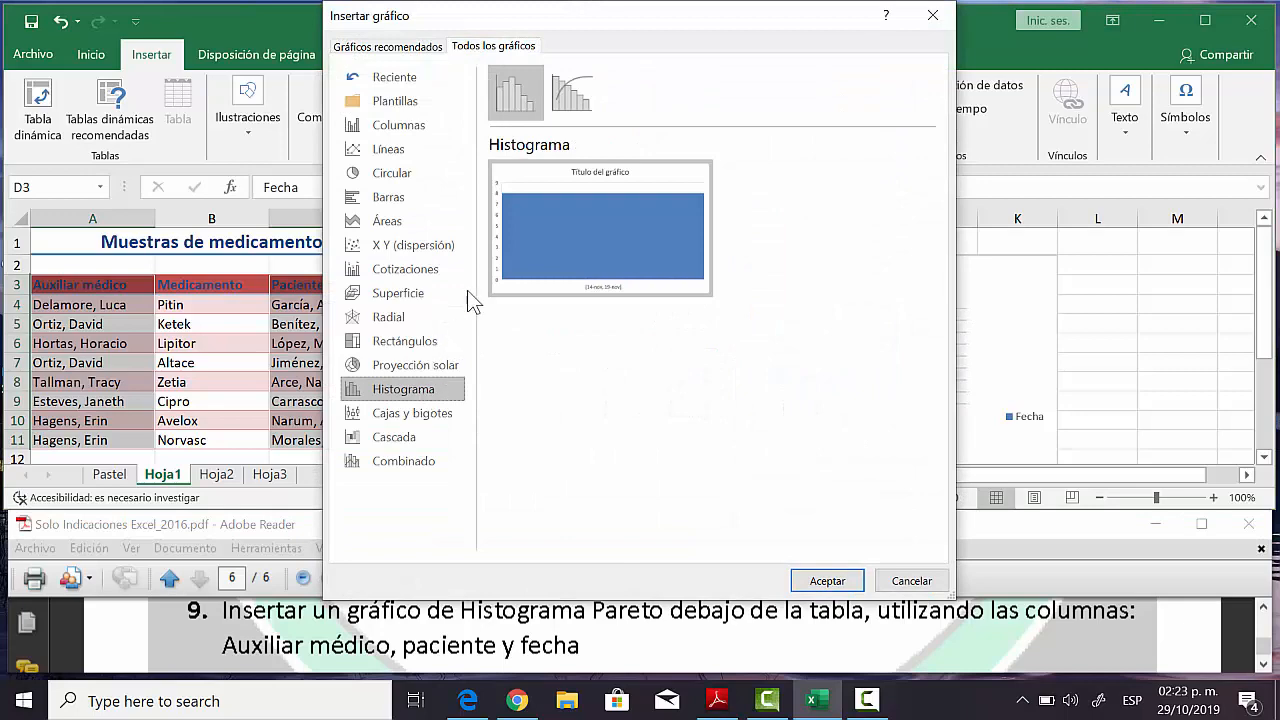
{"action": "left_click", "coordinate": [572, 100]}
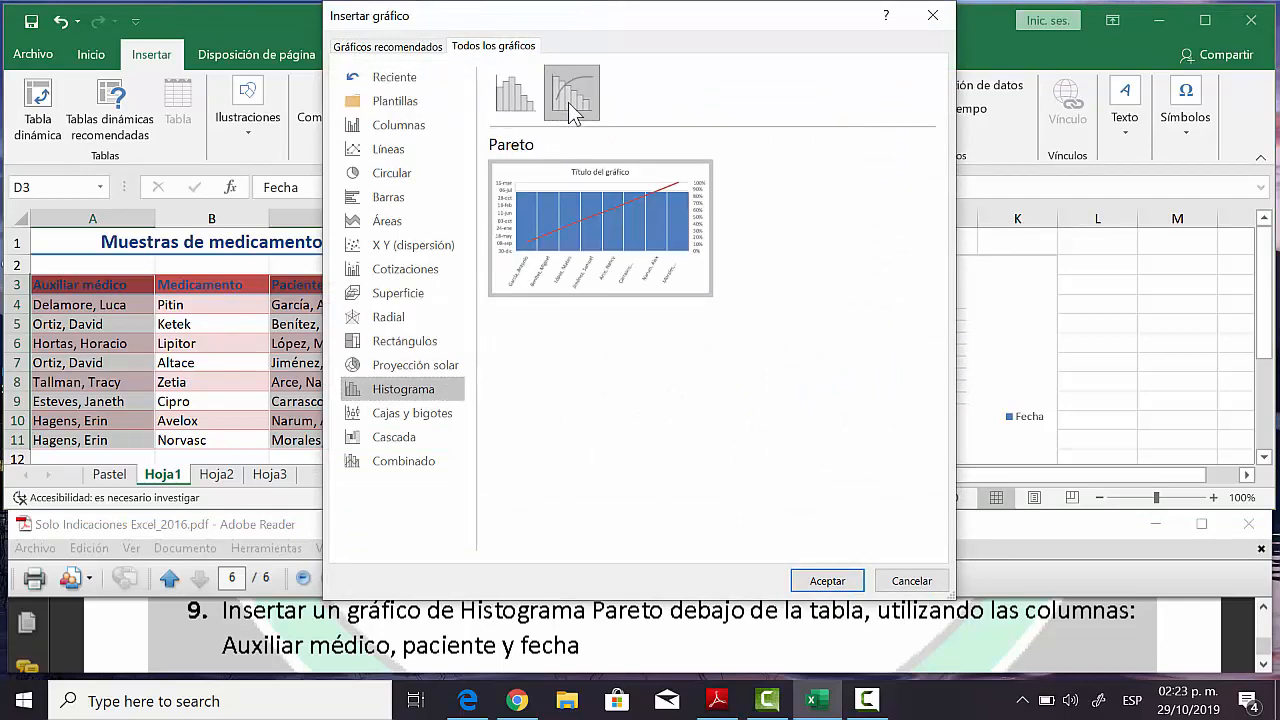
{"action": "left_click", "coordinate": [828, 580]}
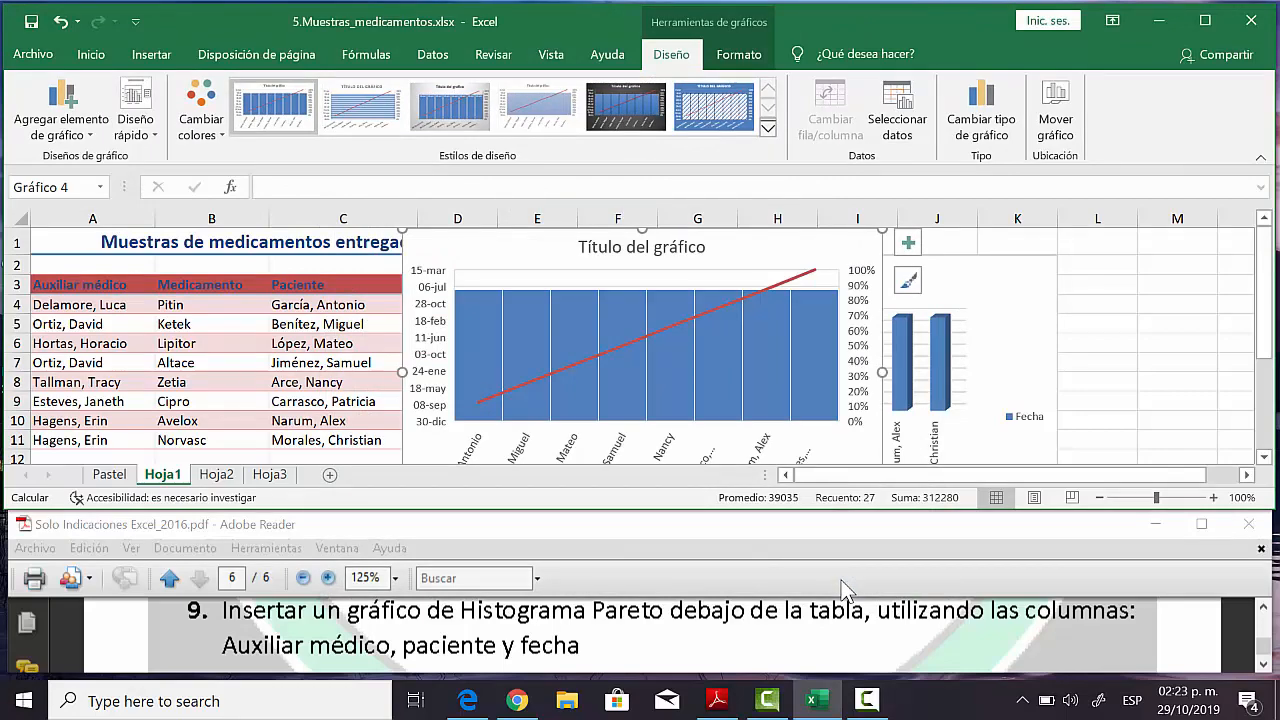
Reduce the sheet zoom to 60% and move the Pareto chart below the medication samples table
{"action": "left_click", "coordinate": [1099, 499]}
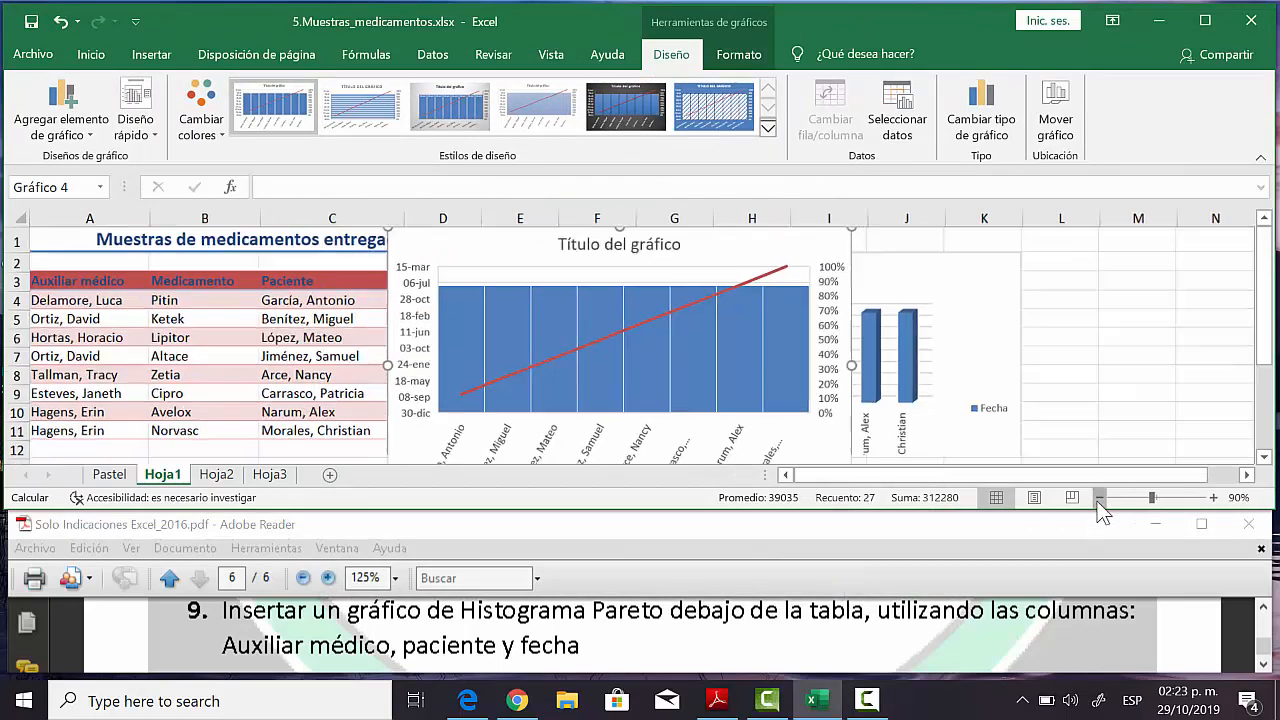
{"action": "left_click", "coordinate": [1099, 499]}
{"action": "left_click", "coordinate": [1099, 499]}
{"action": "left_click", "coordinate": [1099, 499]}
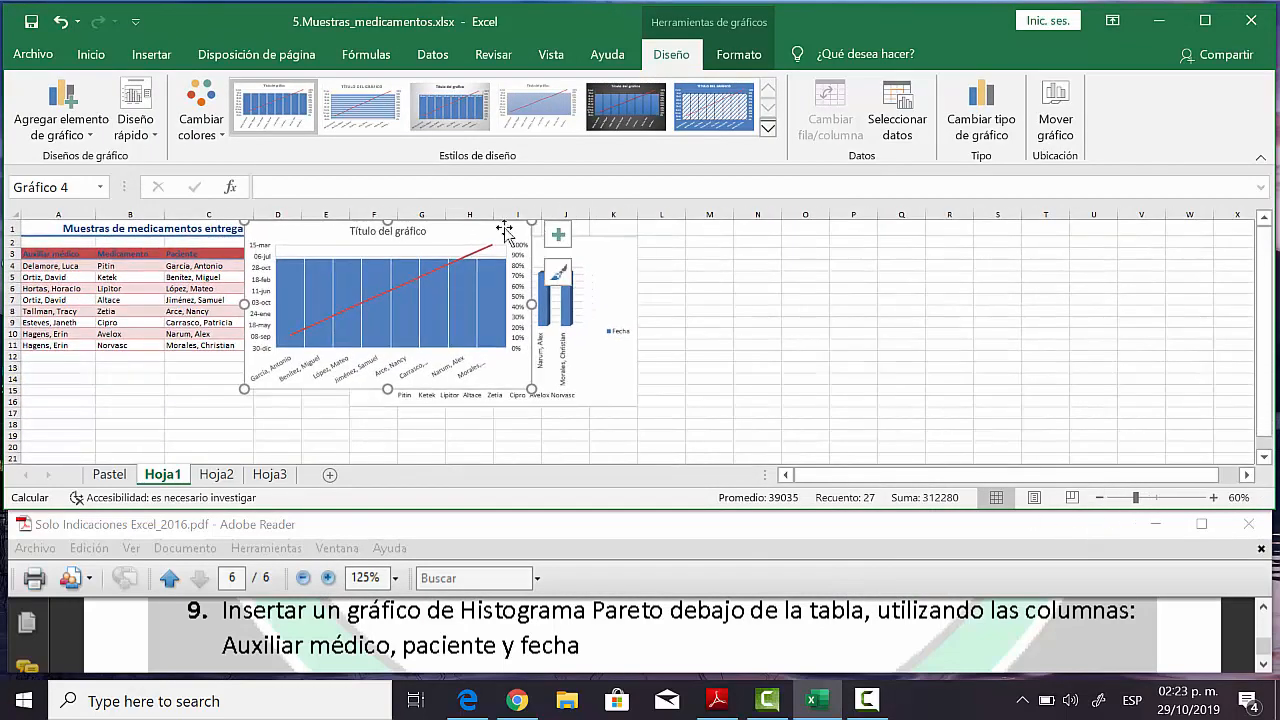
{"action": "left_click_drag", "start_coordinate": [505, 231], "coordinate": [261, 380]}
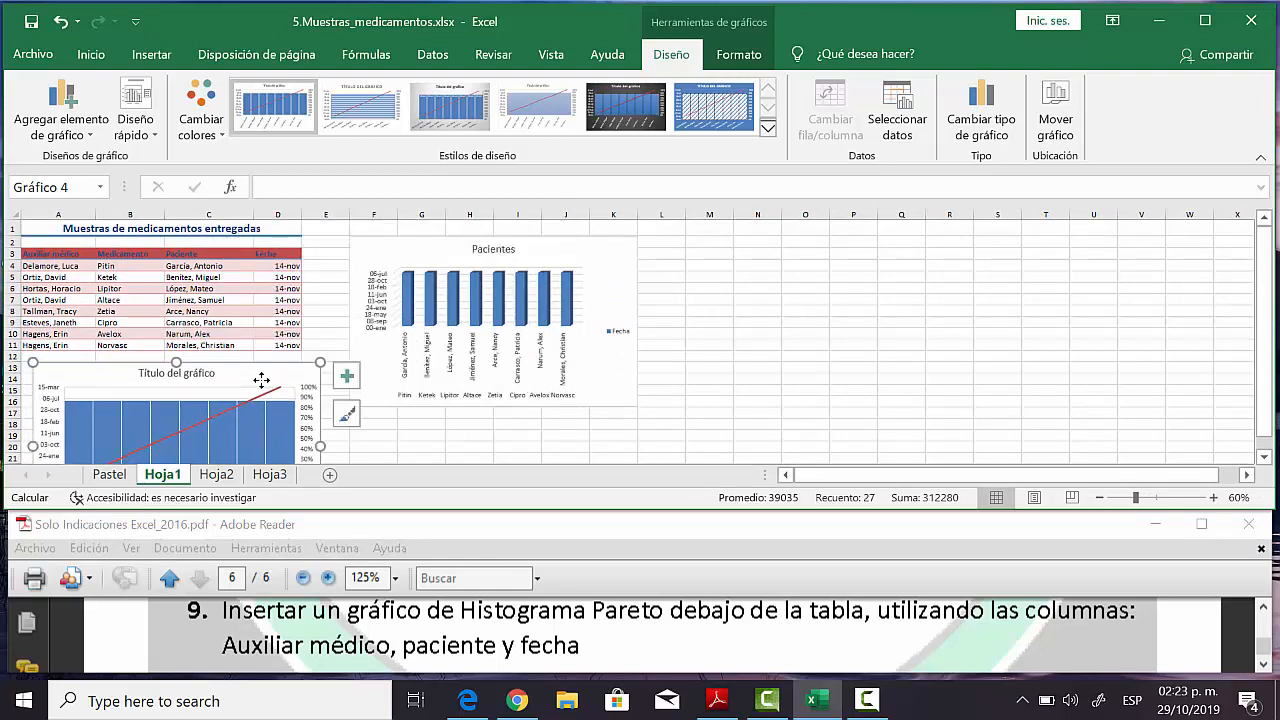
Consult task 10 in the PDF and set the Pareto chart's horizontal axis label range to Hoja1!$C$4:$C$11
{"action": "left_click", "coordinate": [1262, 665]}
{"action": "left_click", "coordinate": [1262, 666]}
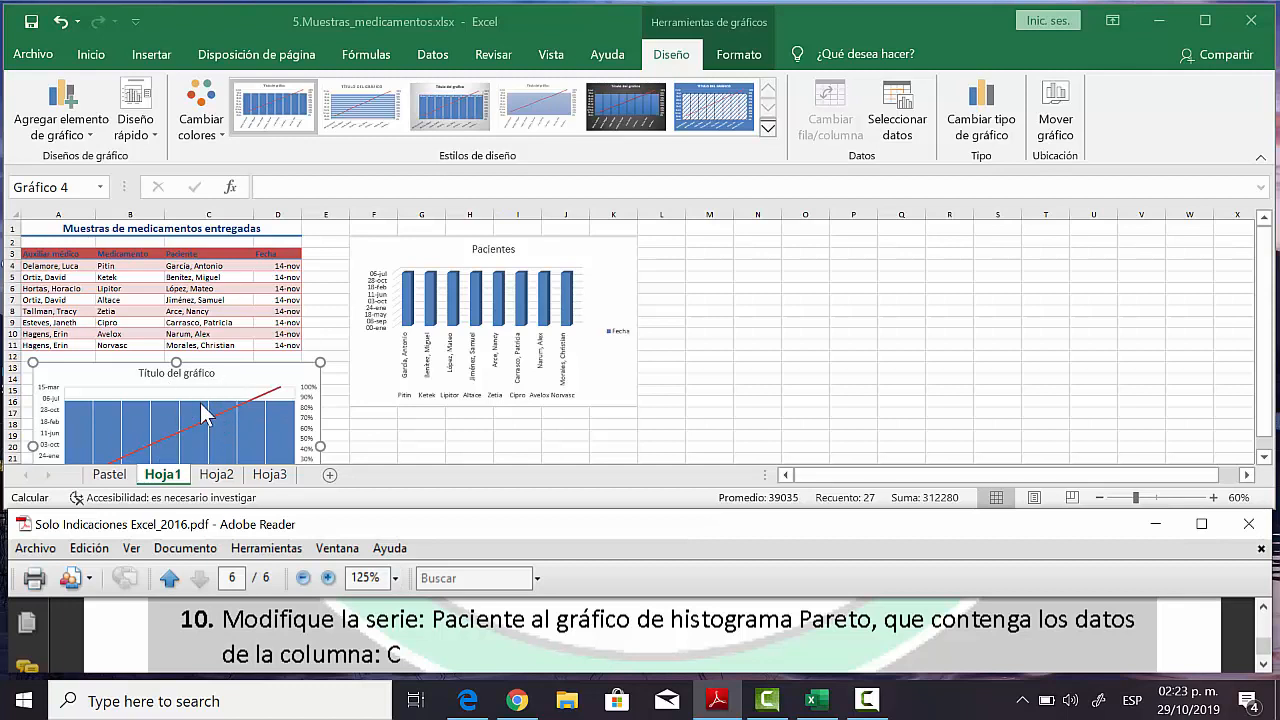
{"action": "mouse_move", "coordinate": [204, 412]}
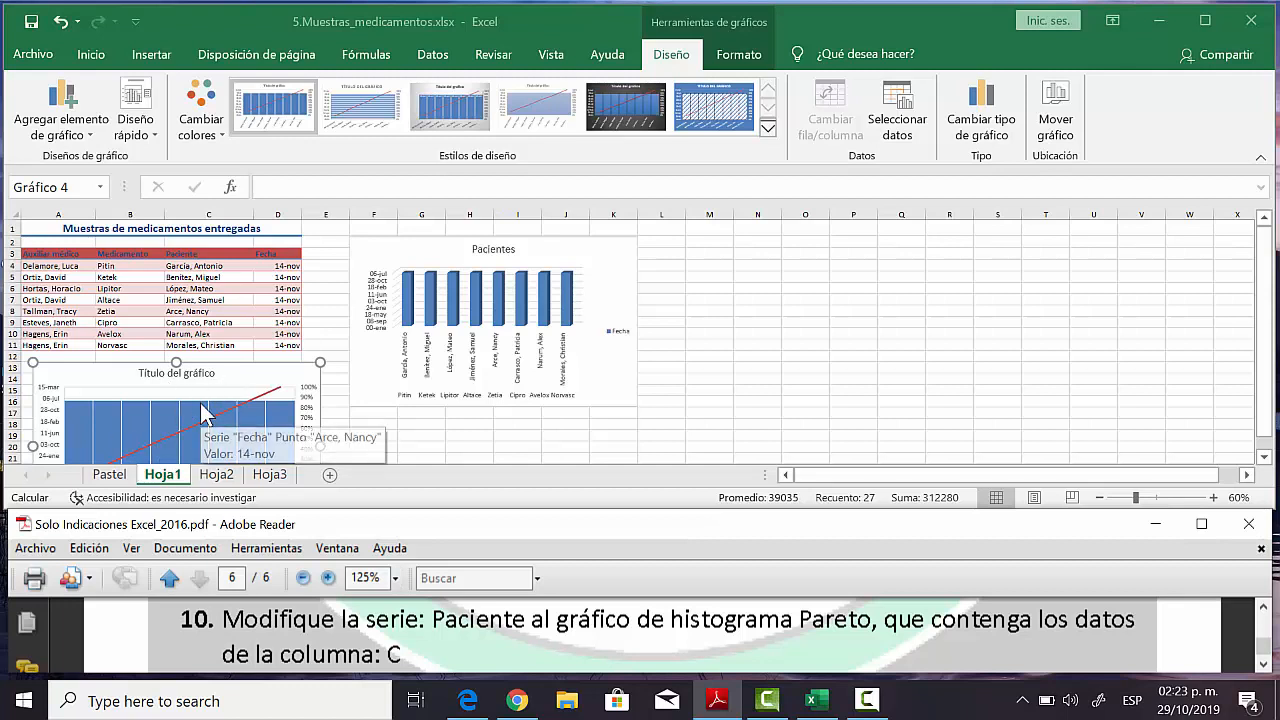
{"action": "left_click", "coordinate": [900, 128]}
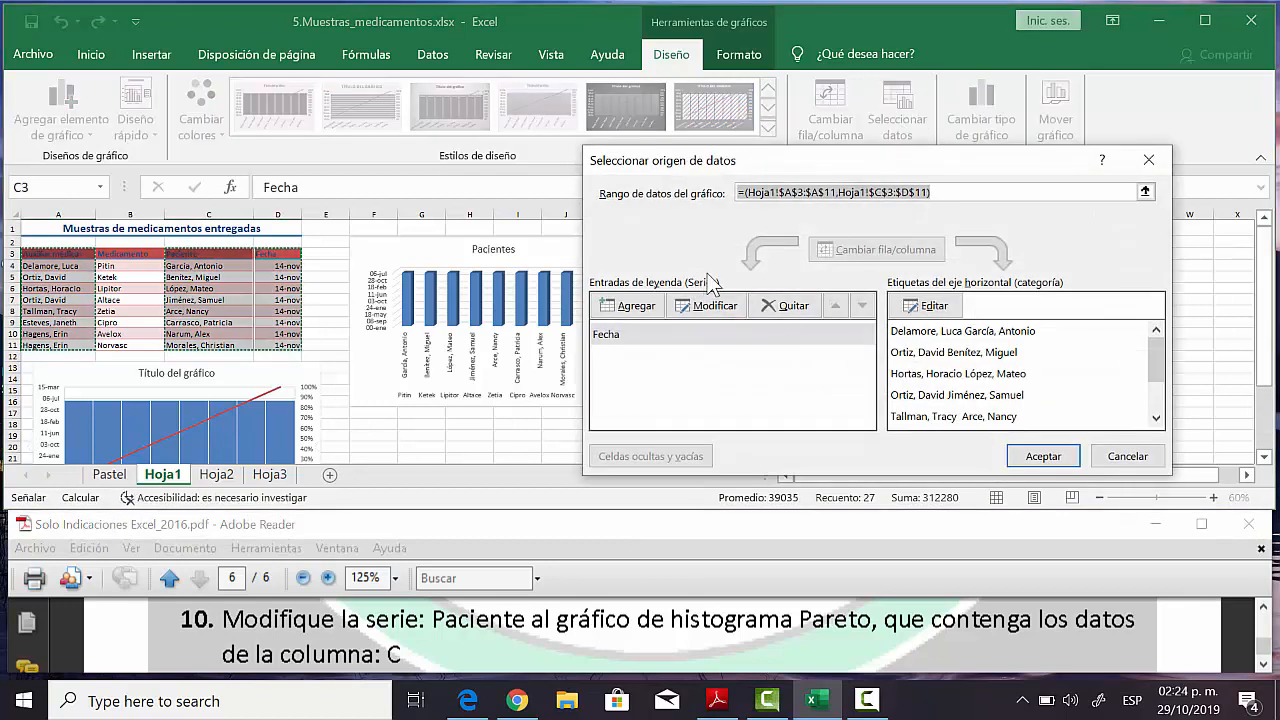
{"action": "left_click", "coordinate": [656, 338]}
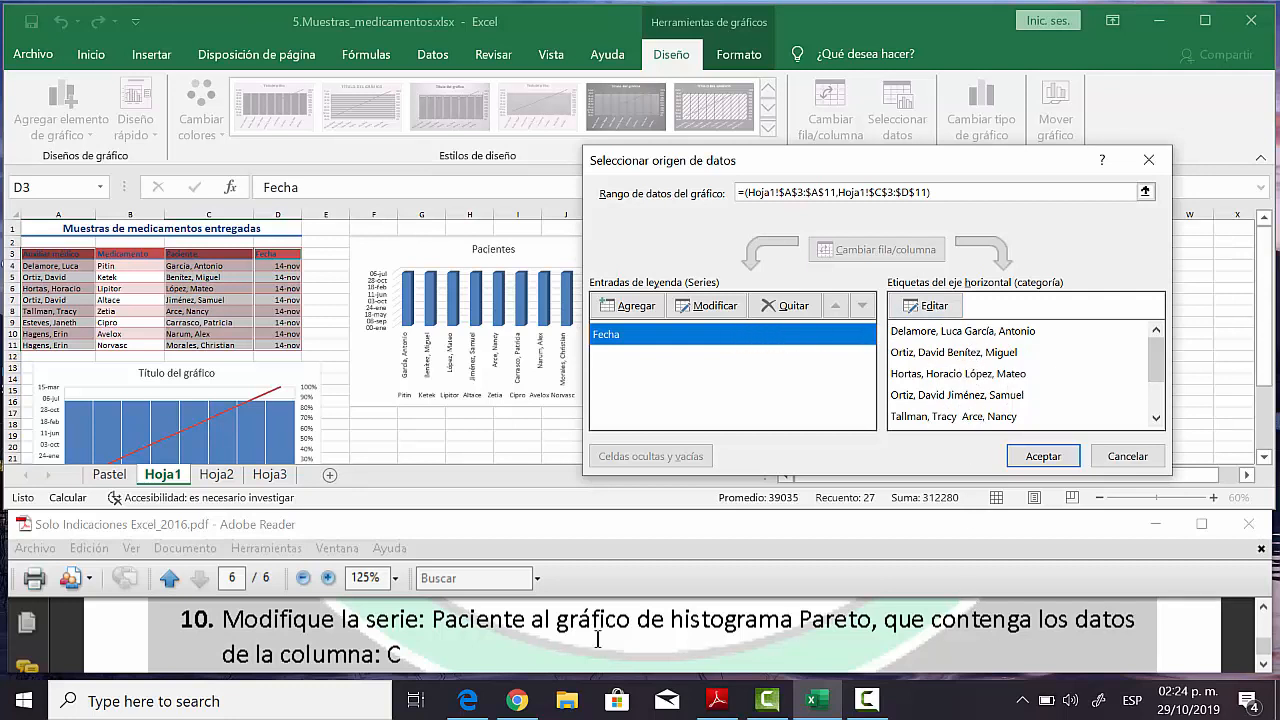
{"action": "left_click", "coordinate": [937, 308]}
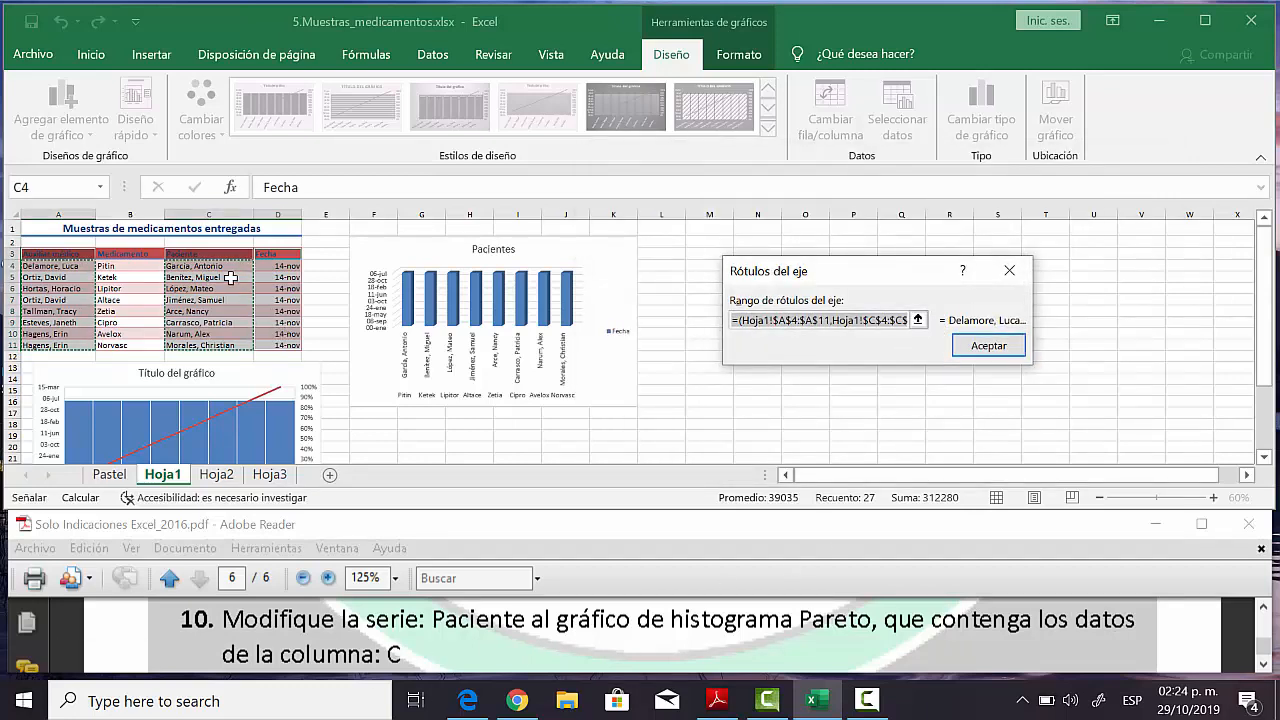
{"action": "left_click_drag", "start_coordinate": [207, 265], "coordinate": [207, 345]}
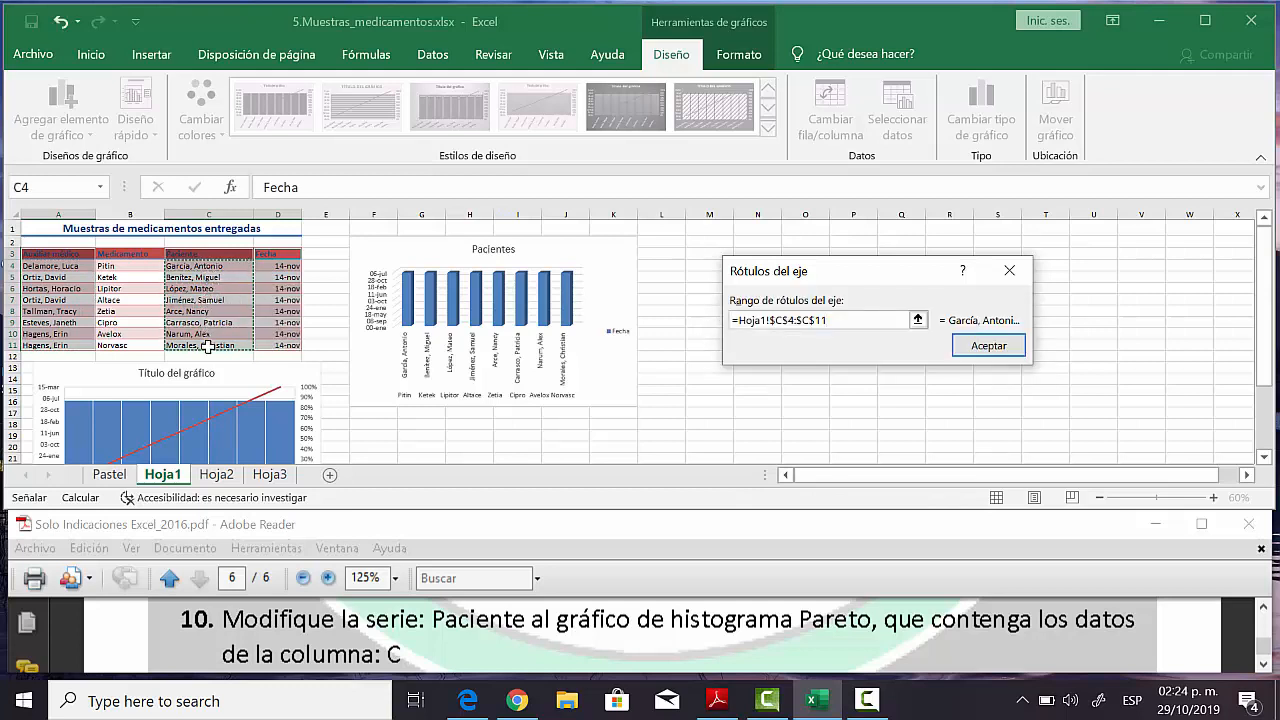
{"action": "left_click", "coordinate": [988, 345]}
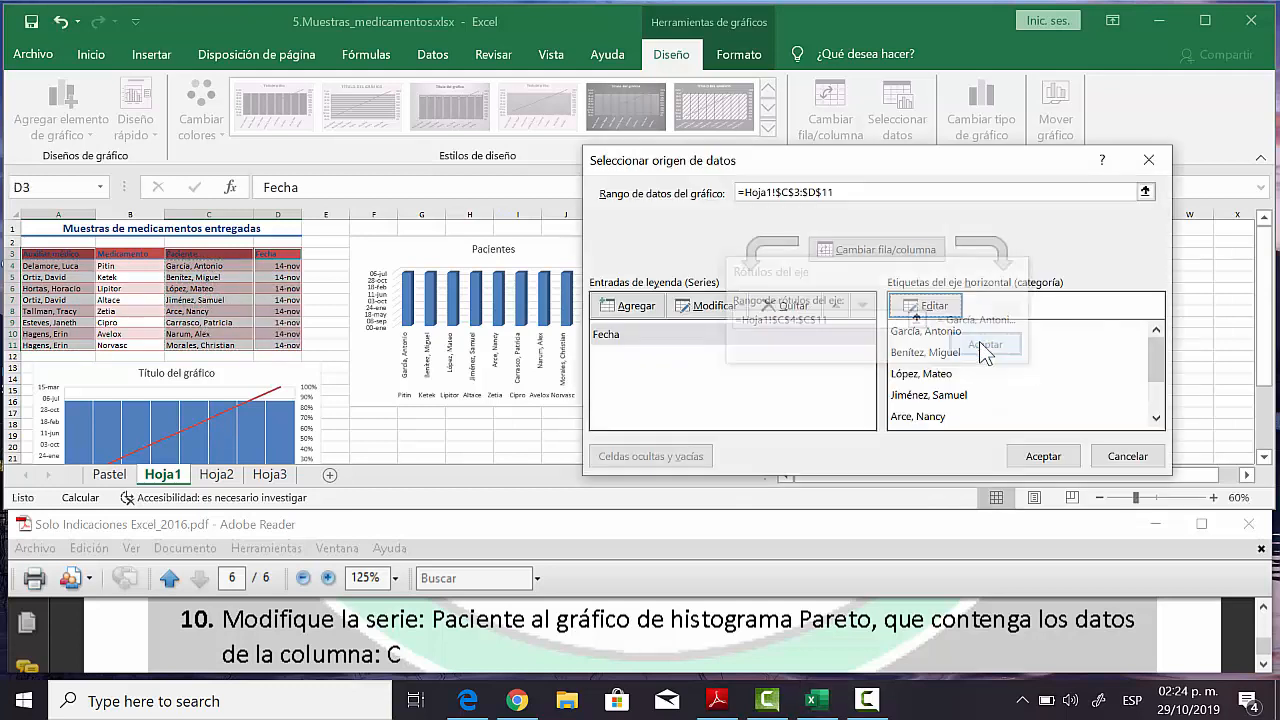
{"action": "left_click", "coordinate": [1046, 458]}
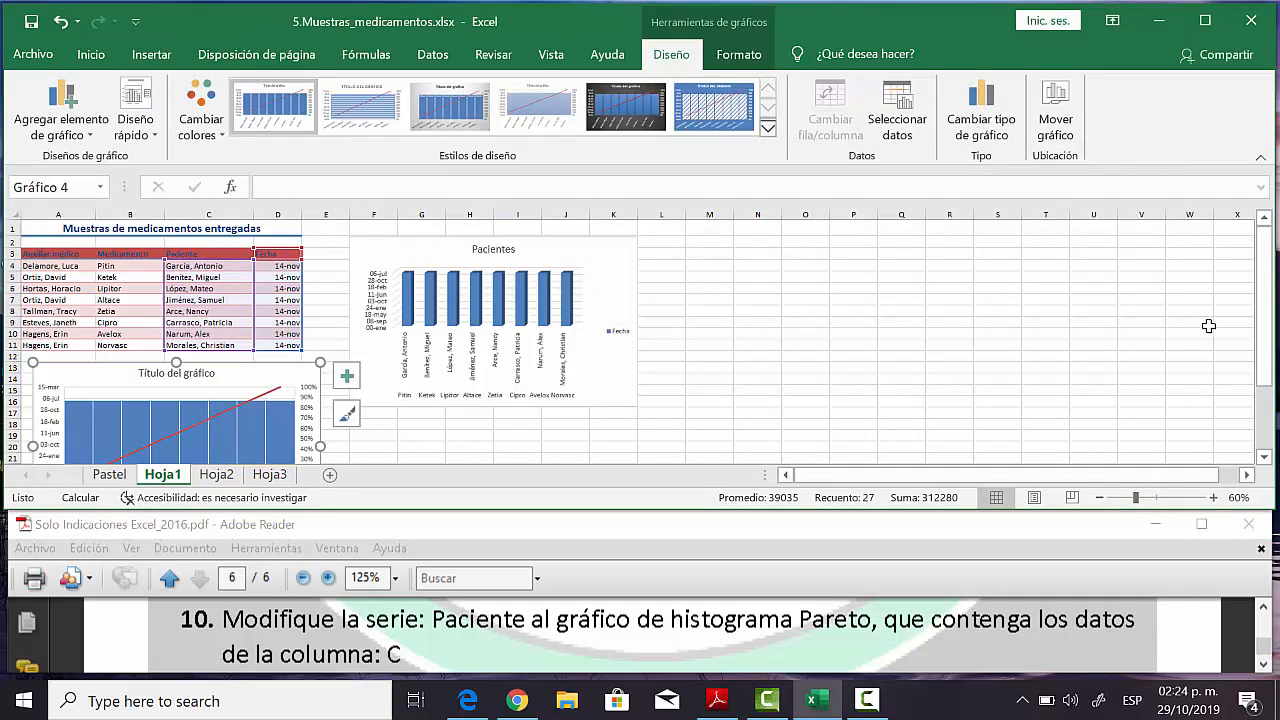
Check the PDF for any remaining tasks after task 10 and deselect the Pareto chart on Hoja1
{"action": "left_click", "coordinate": [1266, 668]}
{"action": "scroll", "coordinate": [1266, 668], "scroll_direction": "down", "scroll_amount": 3}
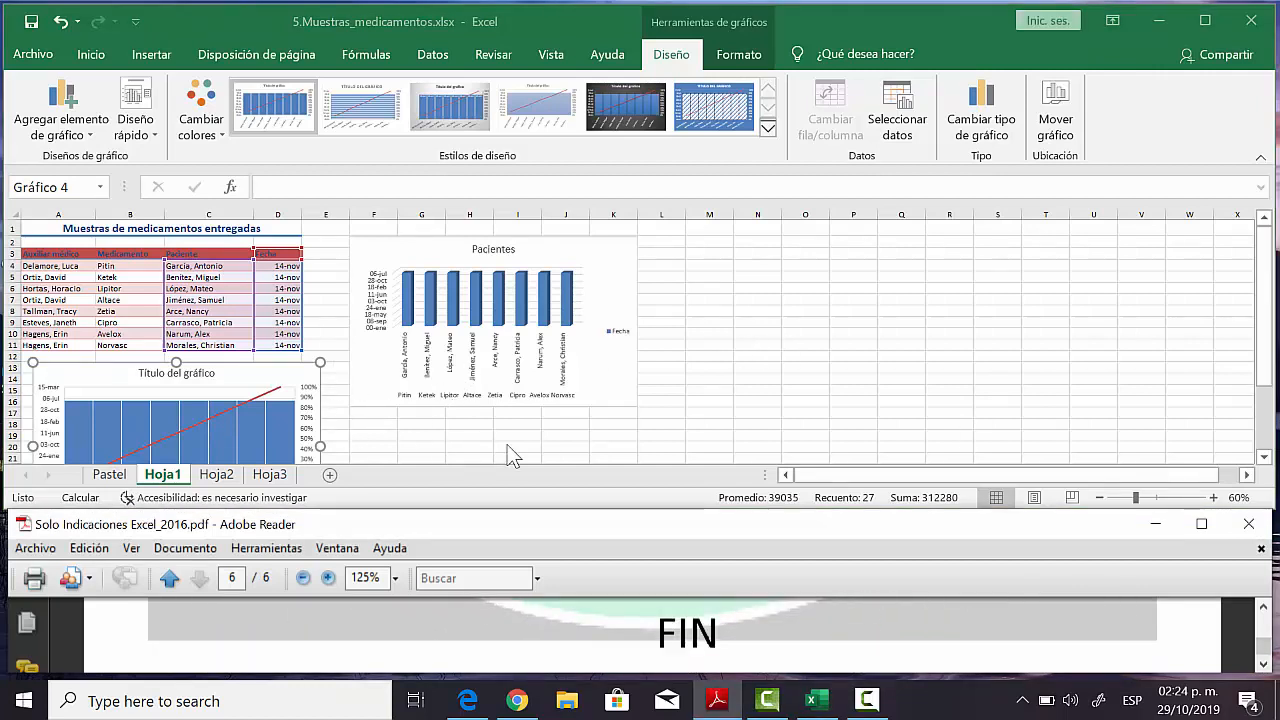
{"action": "left_click", "coordinate": [383, 447]}
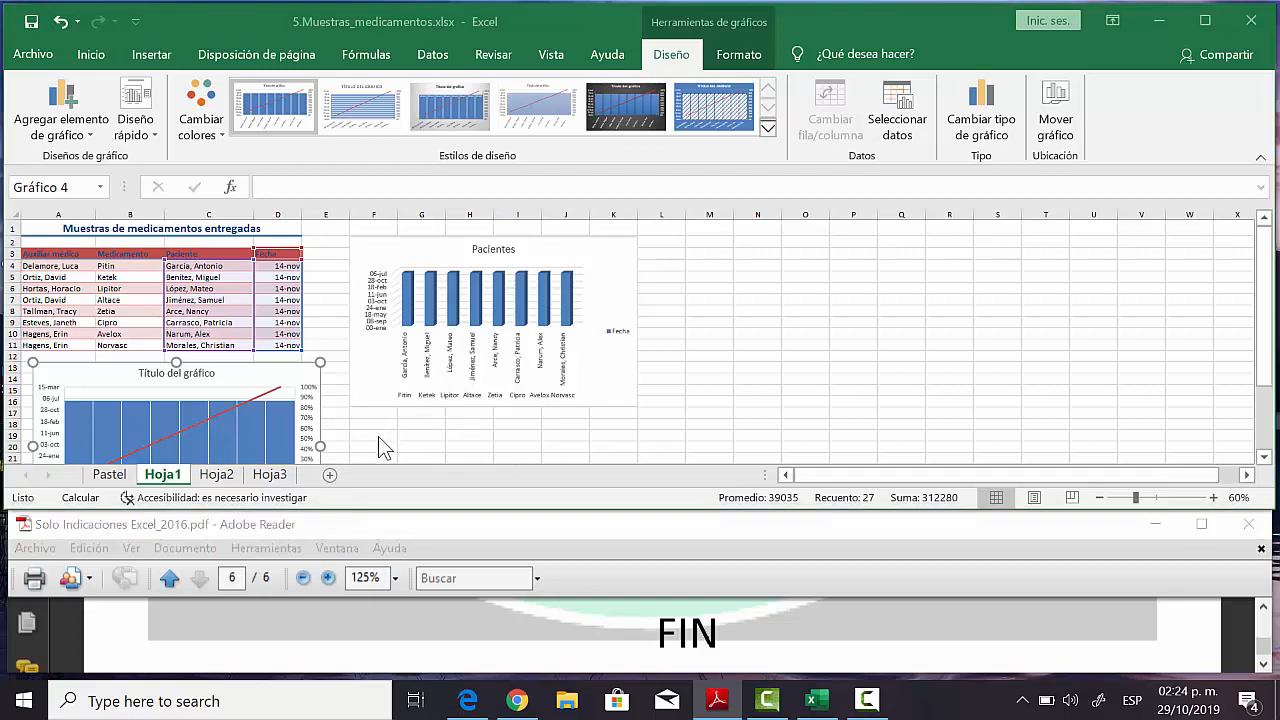
{"action": "left_click", "coordinate": [377, 434]}
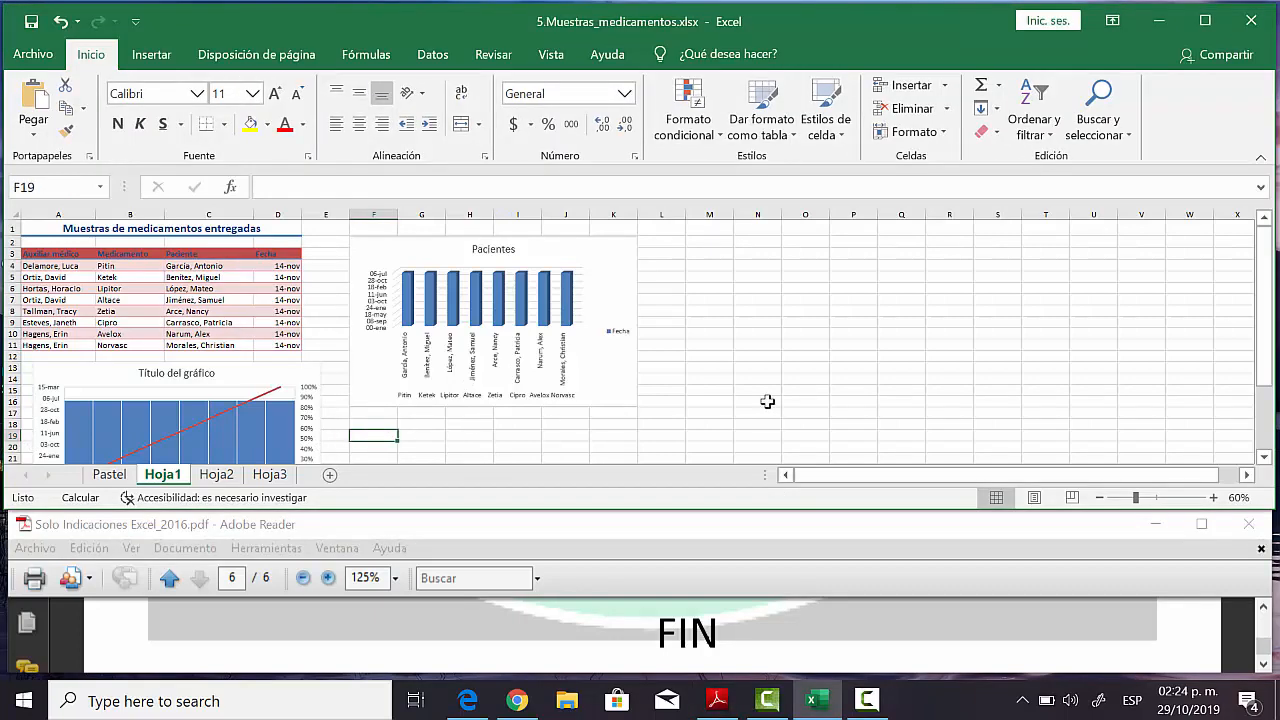